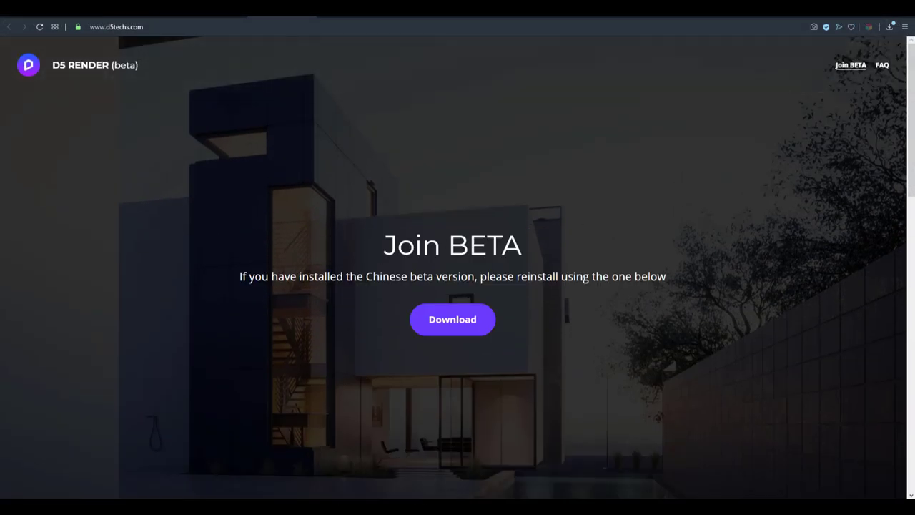
Download the D5 convertor plugin linked in the FAQ answer about supported 3D formats.
left_click_drag(366, 276, 469, 276)
left_click(468, 276)
scroll(541, 245, "down", 6)
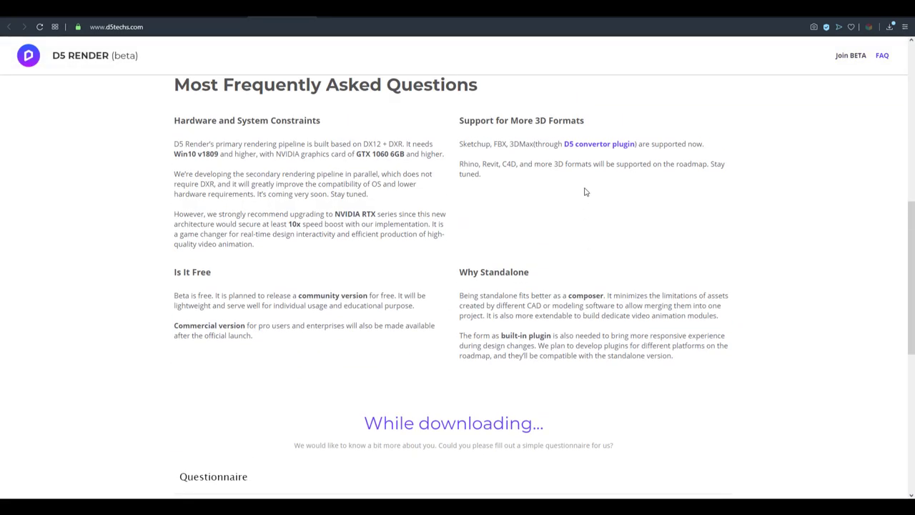
middle_click(600, 144)
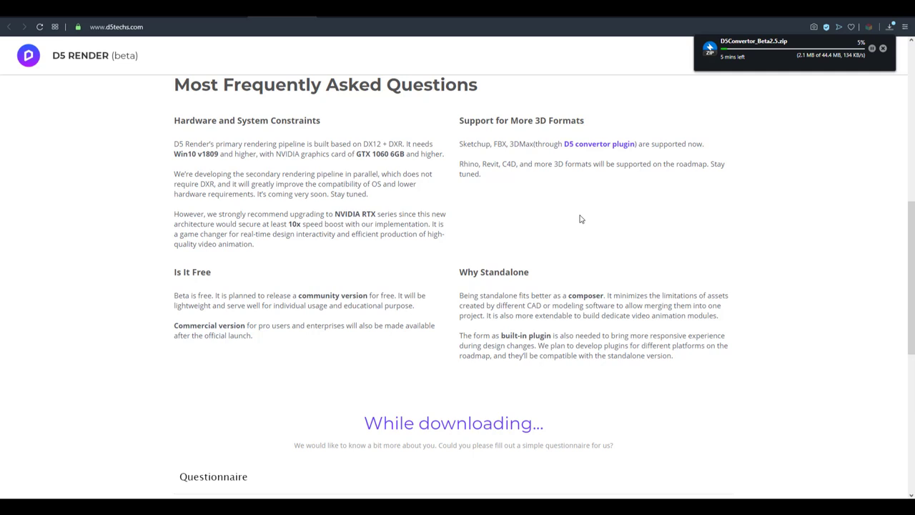
Review the FAQ answers on the free and commercial versions and the Windows and graphics card requirements.
left_click_drag(175, 329, 228, 323)
left_click(240, 322)
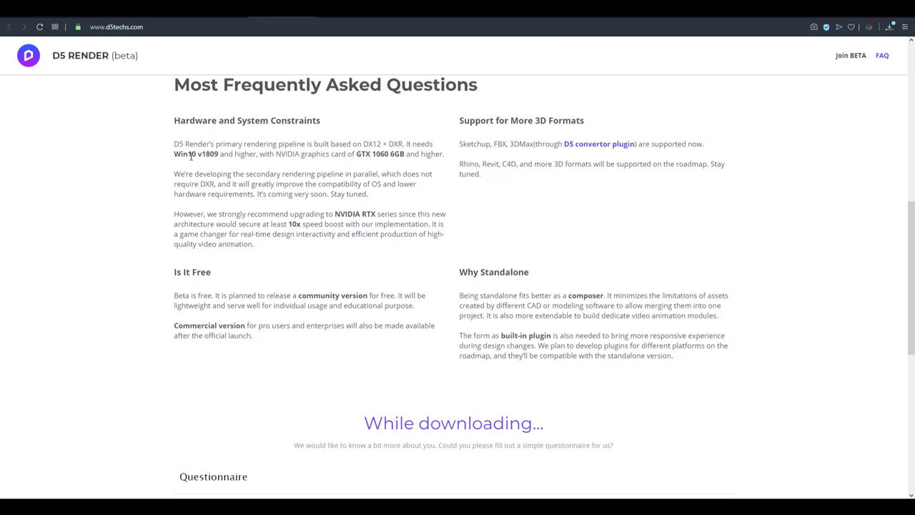
double_click(362, 154)
Switch to D5 Render and place a spotlight at the floor lamp's shade beside the sofa.
left_click(868, 17)
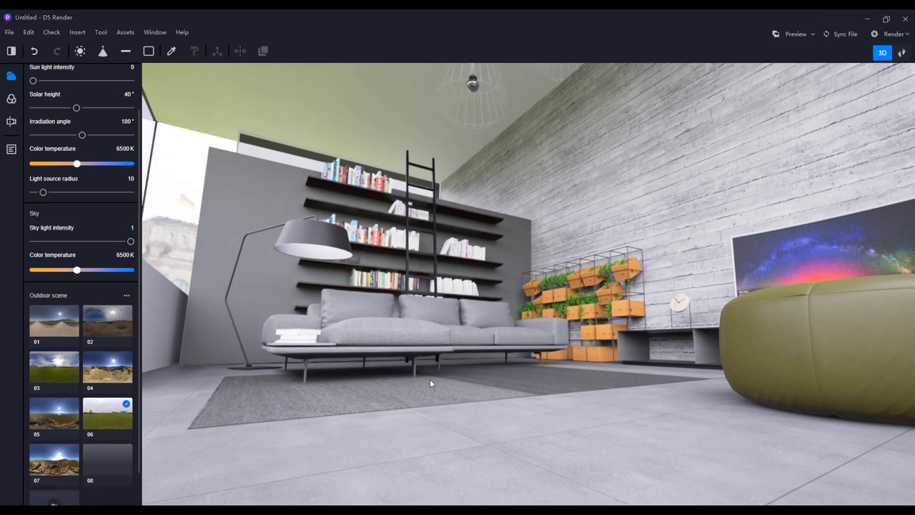
right_click_drag(421, 256, 547, 352)
scroll(547, 352, "down", 3)
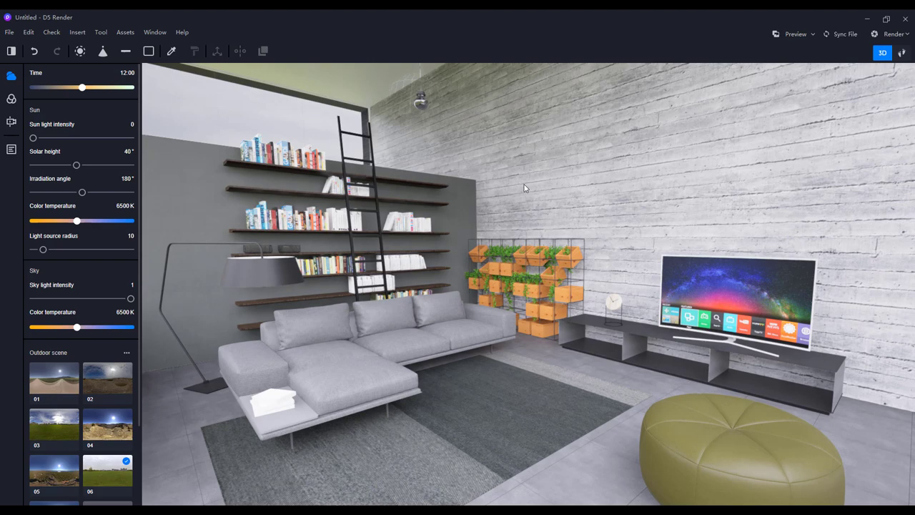
middle_click_drag(367, 169, 360, 234)
scroll(359, 234, "down", 5)
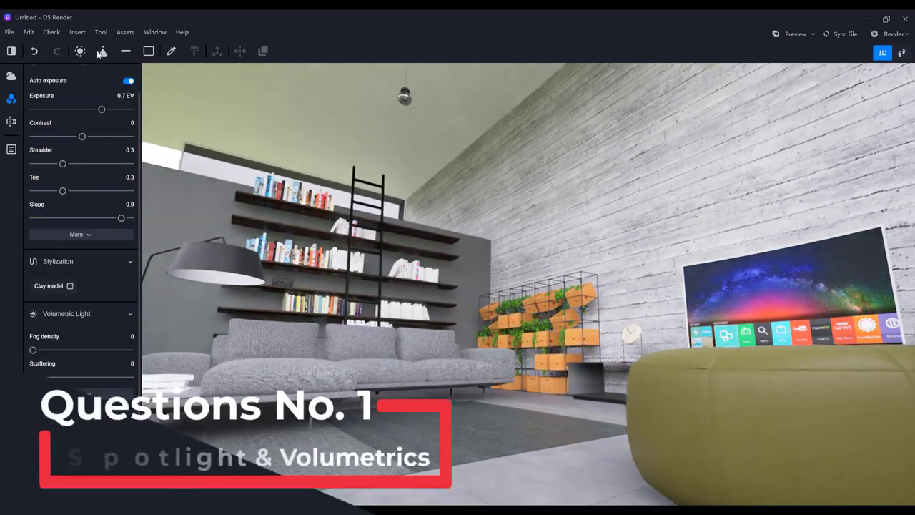
left_click(103, 51)
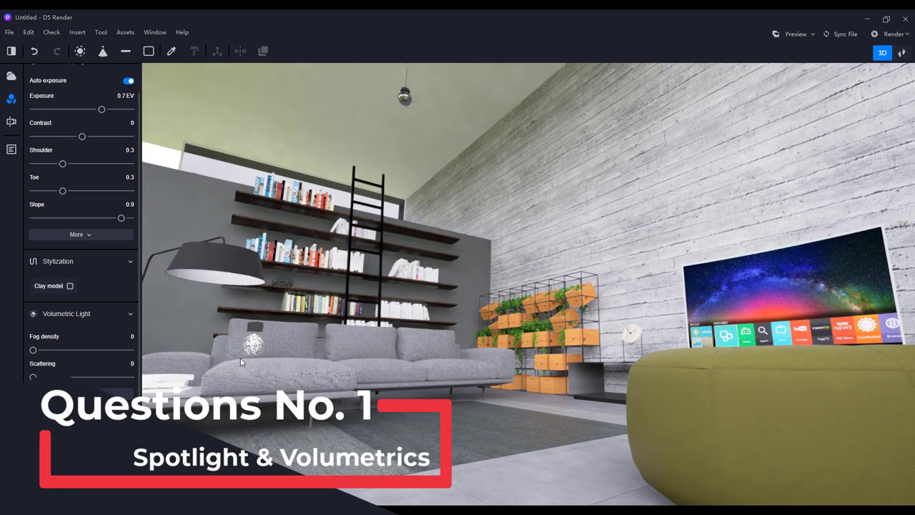
left_click(220, 277)
right_click_drag(220, 278, 238, 384)
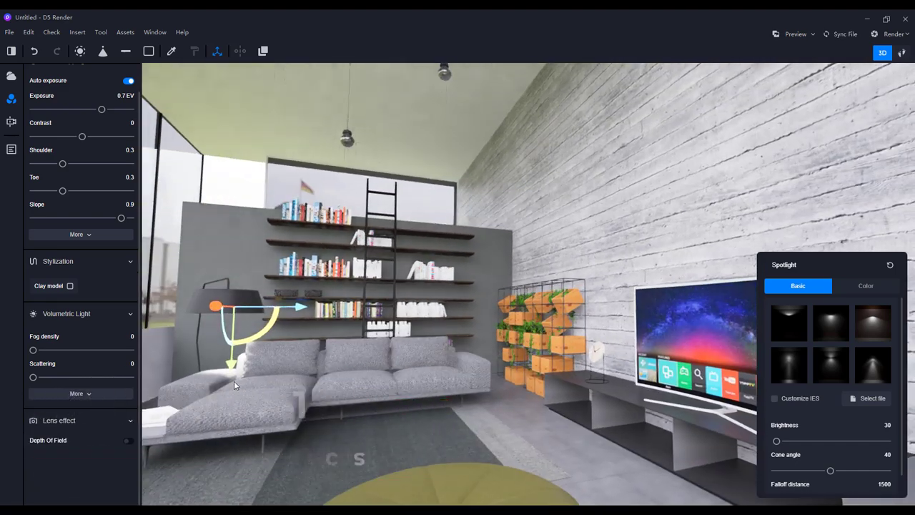
Set the volumetric light scattering to 0.31 and lower the sky light intensity to 0.01.
left_click(10, 75)
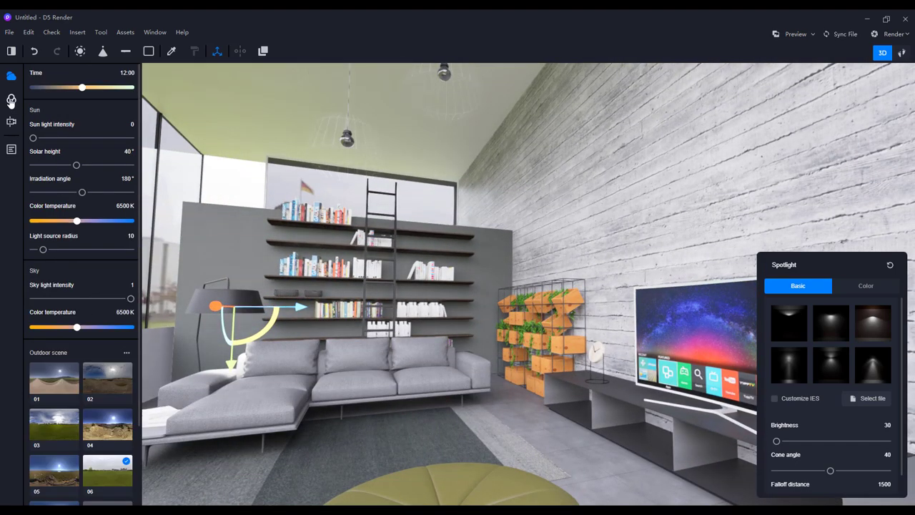
left_click(10, 101)
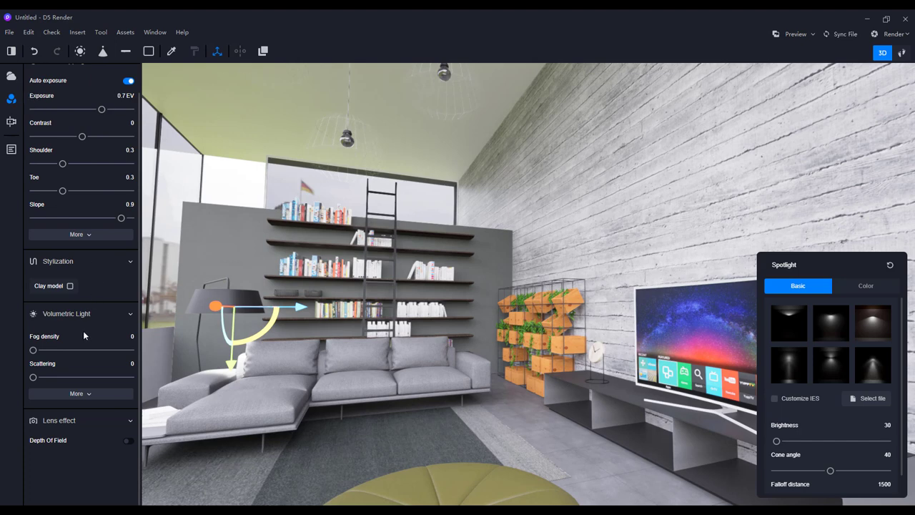
left_click_drag(33, 377, 54, 376)
left_click(10, 75)
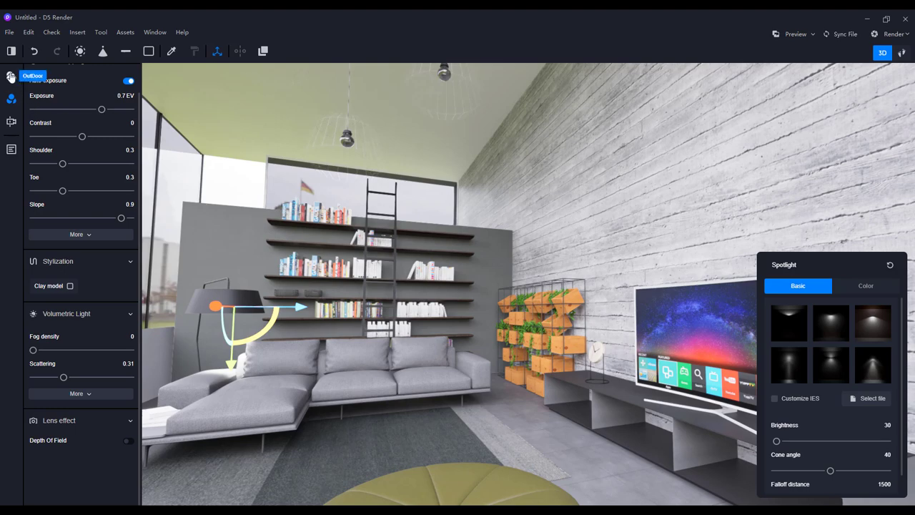
left_click_drag(130, 298, 28, 300)
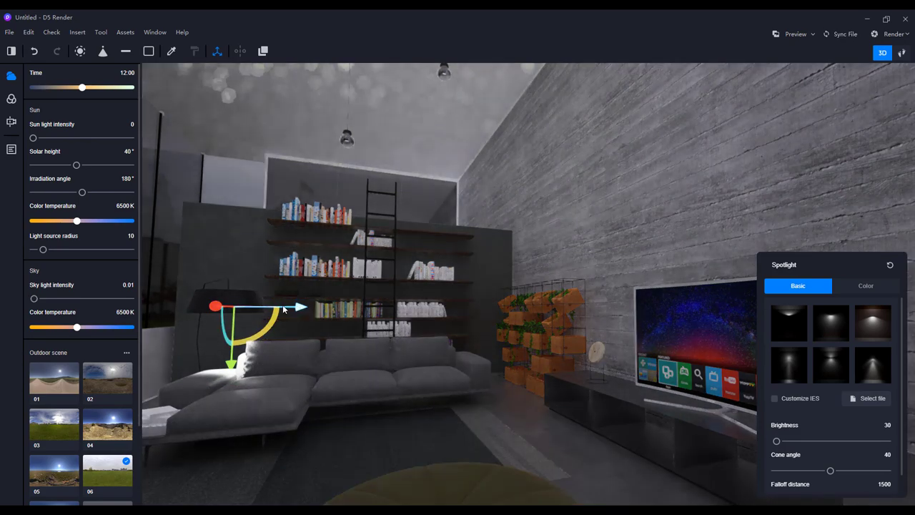
Shift the spotlight sideways and upward into the floor lamp's shade and set the volumetric fog density to 2.08.
mouse_move(284, 309)
left_mouse_down()
mouse_move(253, 308)
mouse_move(267, 307)
left_mouse_up()
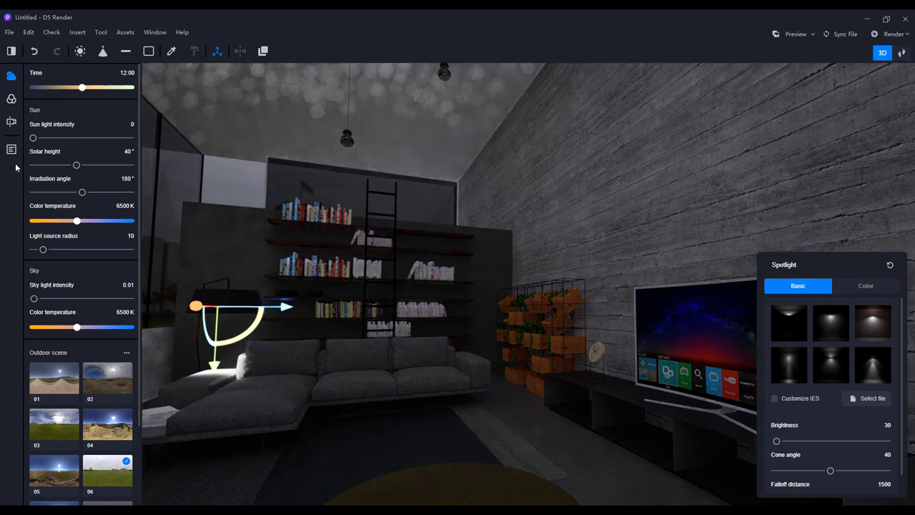
left_click(12, 99)
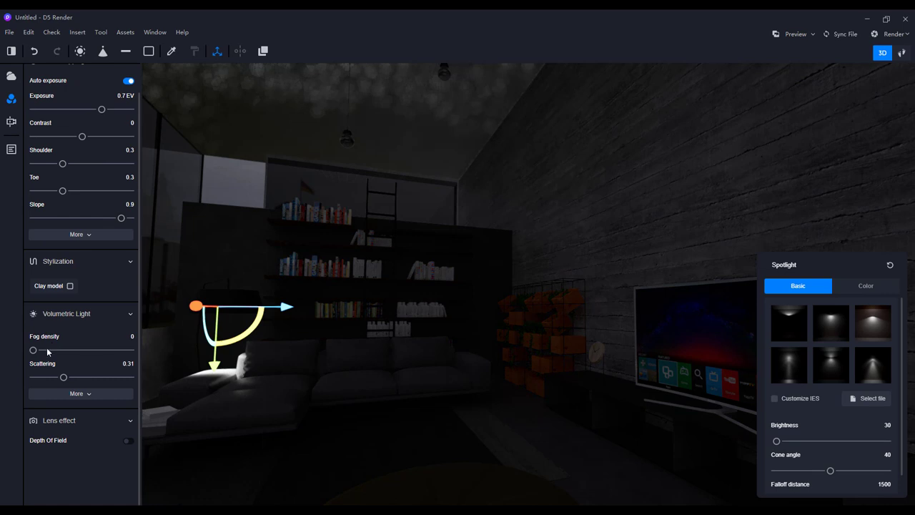
left_click_drag(33, 350, 73, 350)
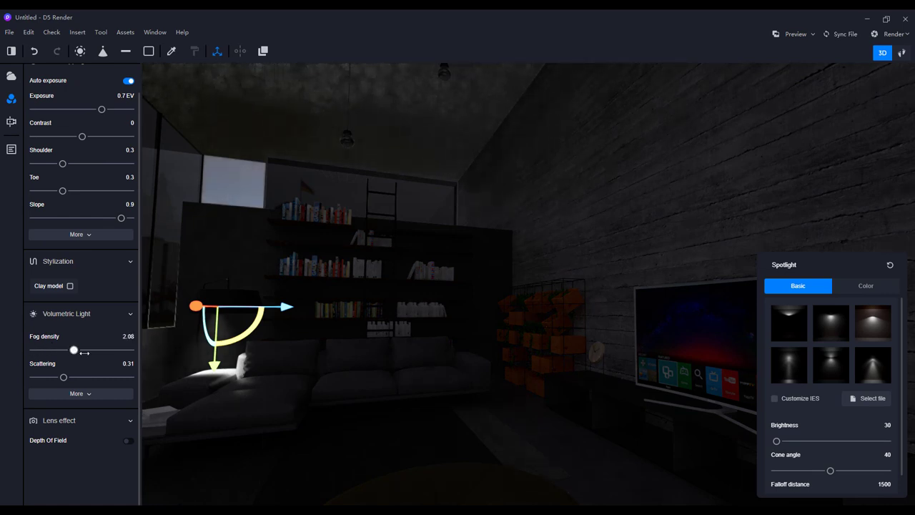
mouse_move(293, 304)
left_mouse_down()
mouse_move(301, 306)
mouse_move(289, 308)
left_mouse_up()
mouse_move(217, 366)
left_mouse_down()
mouse_move(218, 339)
mouse_move(219, 351)
left_mouse_up()
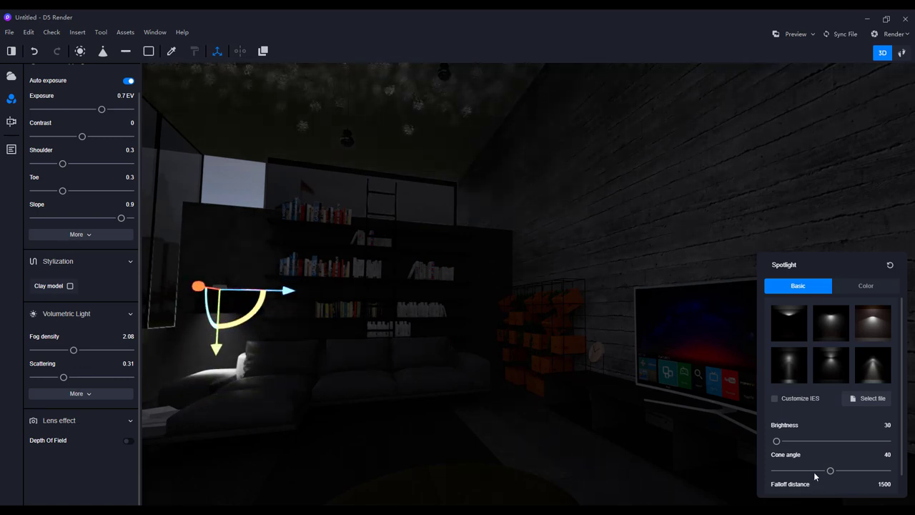
Examine the material asset library in a widened window and close it.
left_click(125, 34)
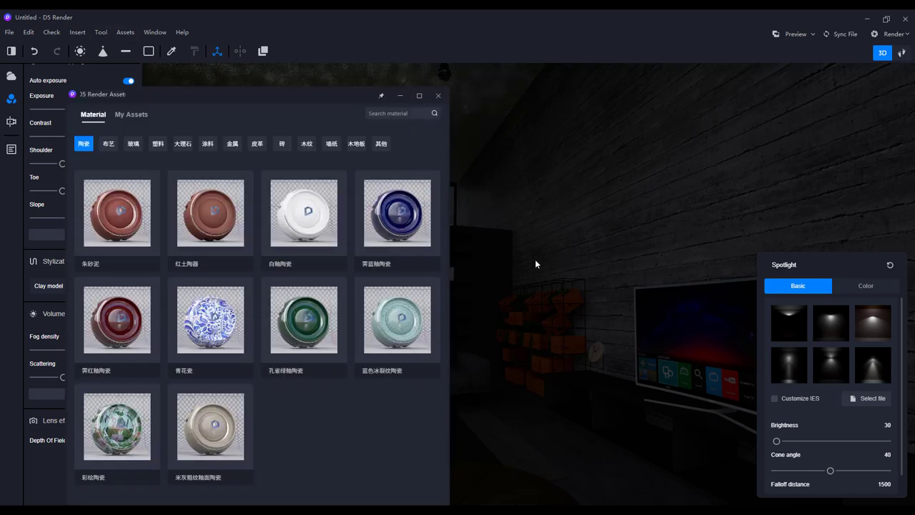
left_click_drag(449, 268, 607, 249)
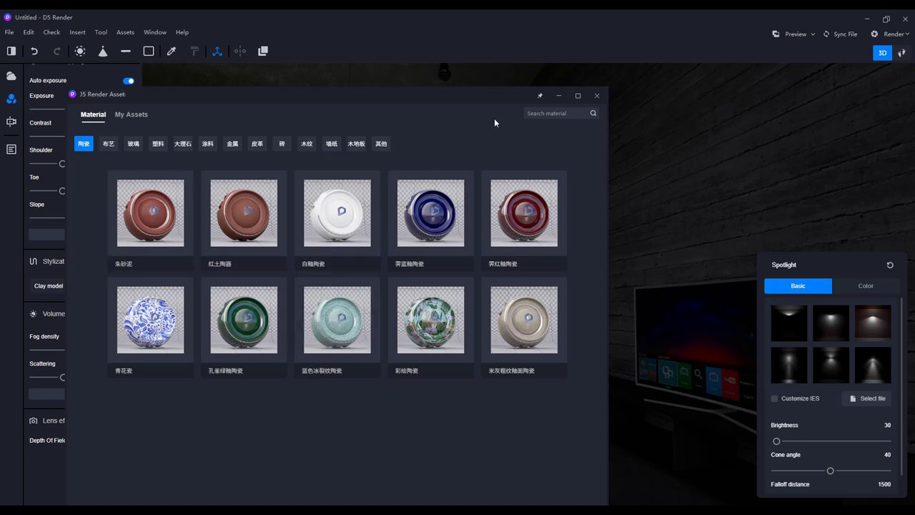
left_click(596, 95)
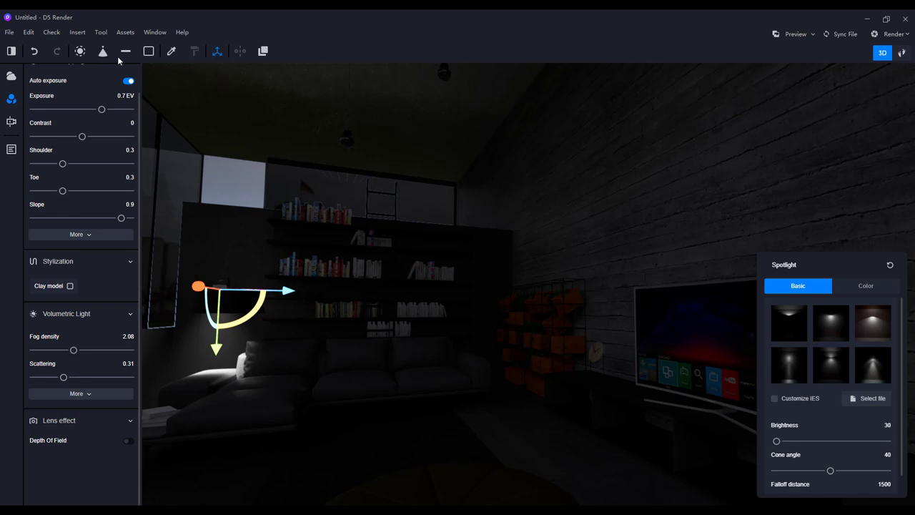
Undo the last spotlight change and duplicate the spotlight twice onto the concrete wall, above the planters and above the television.
key("ctrl+z")
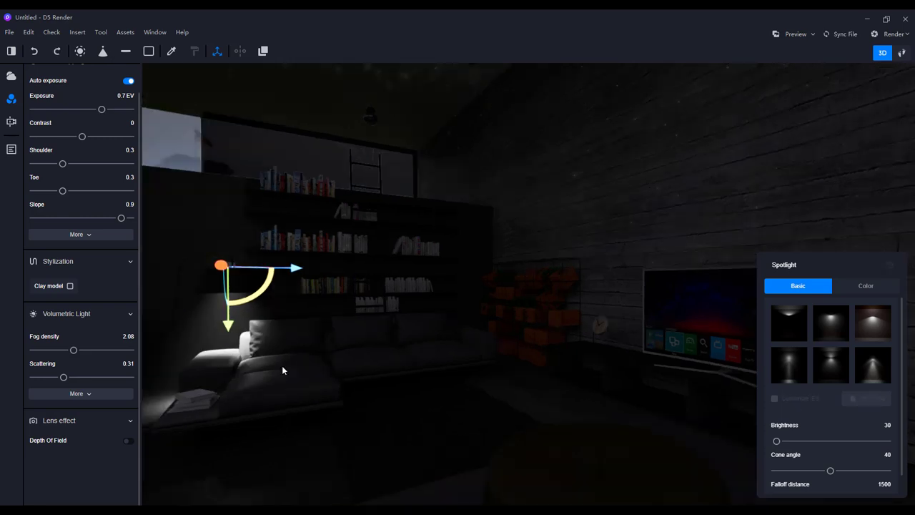
left_click(263, 51)
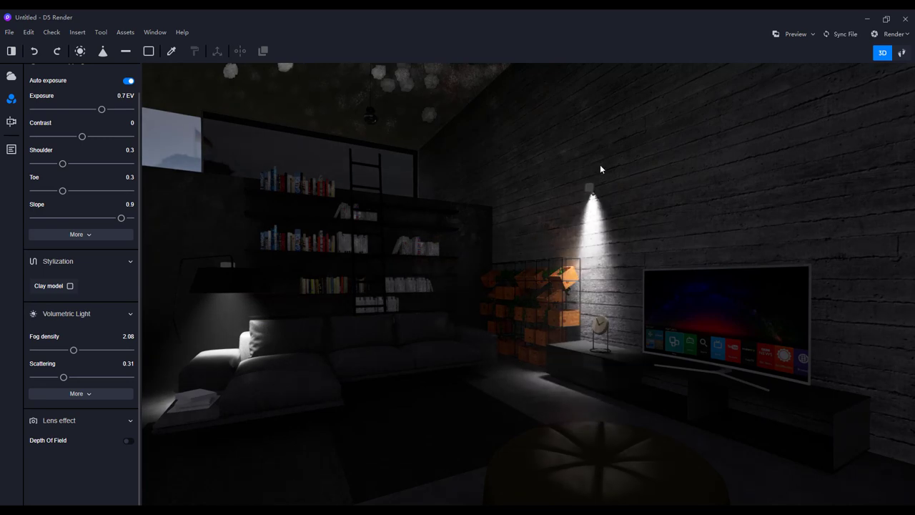
left_click(551, 147)
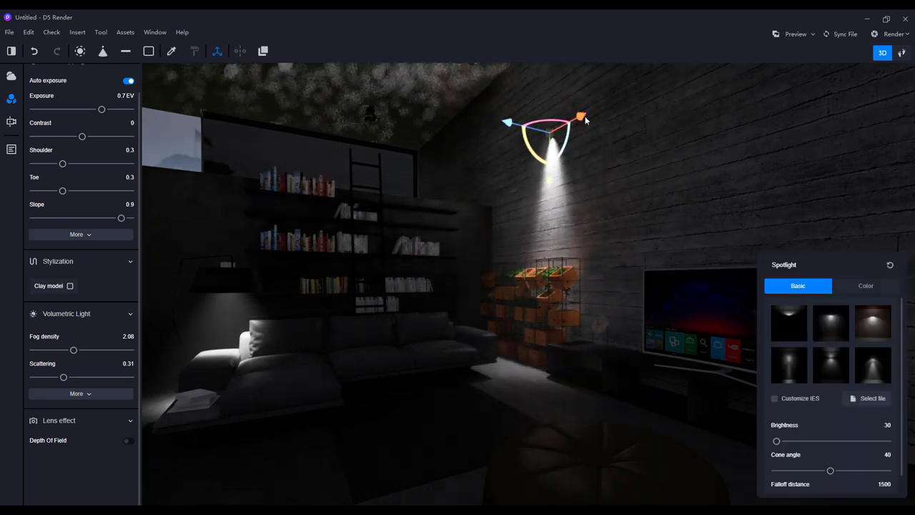
left_click(264, 51)
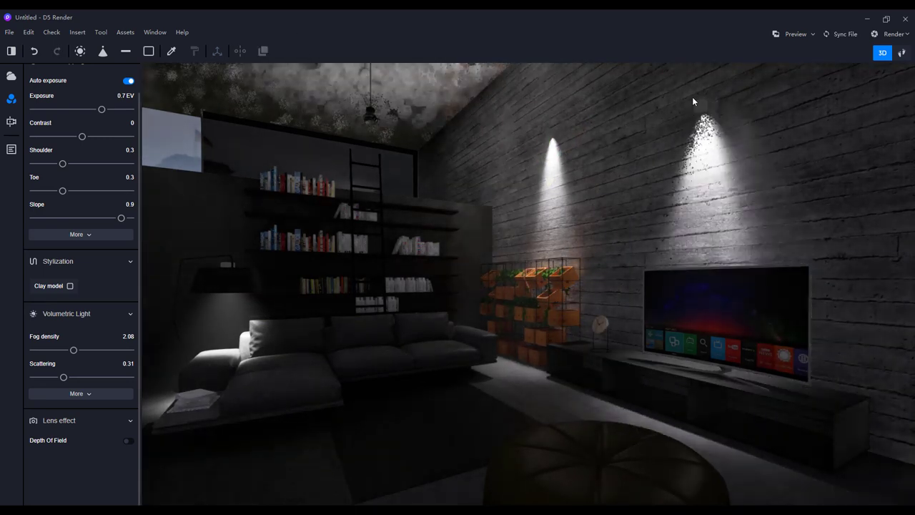
left_click(739, 82)
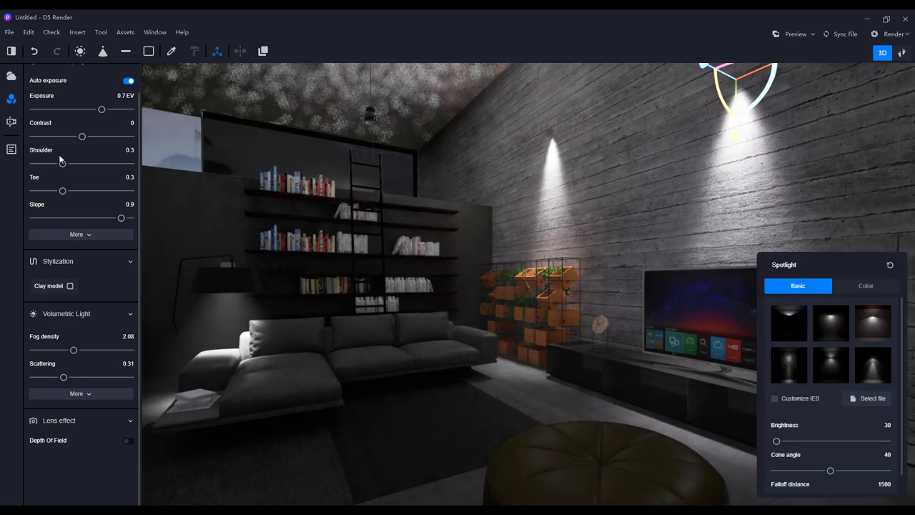
Show the scene and resource lists and preview the transition to SU_Scene 2 and back to SU_Scene 1.
left_click(13, 153)
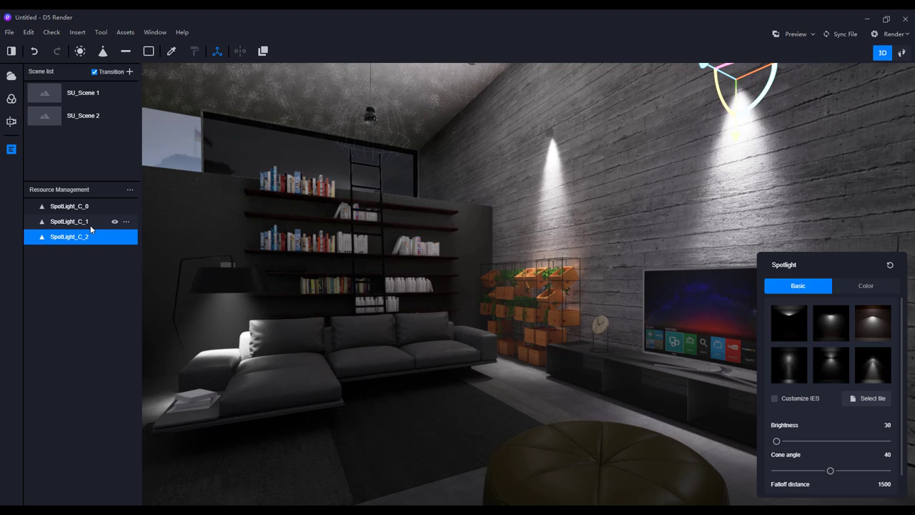
left_click(54, 118)
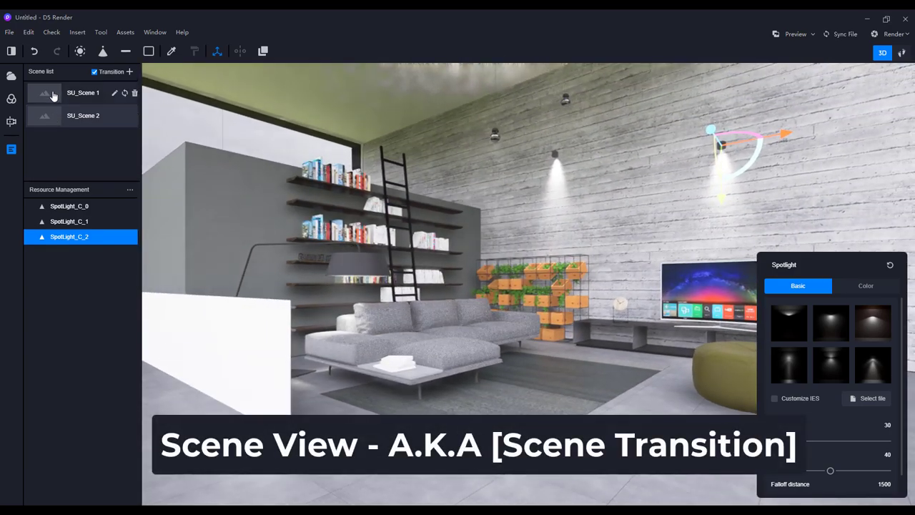
left_click(53, 95)
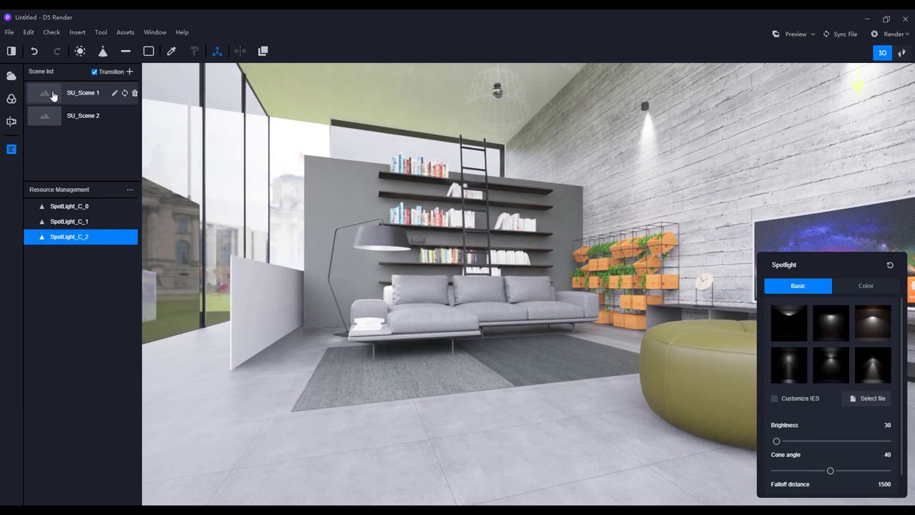
Set the sky light intensity to 0 for this scene.
left_click(11, 76)
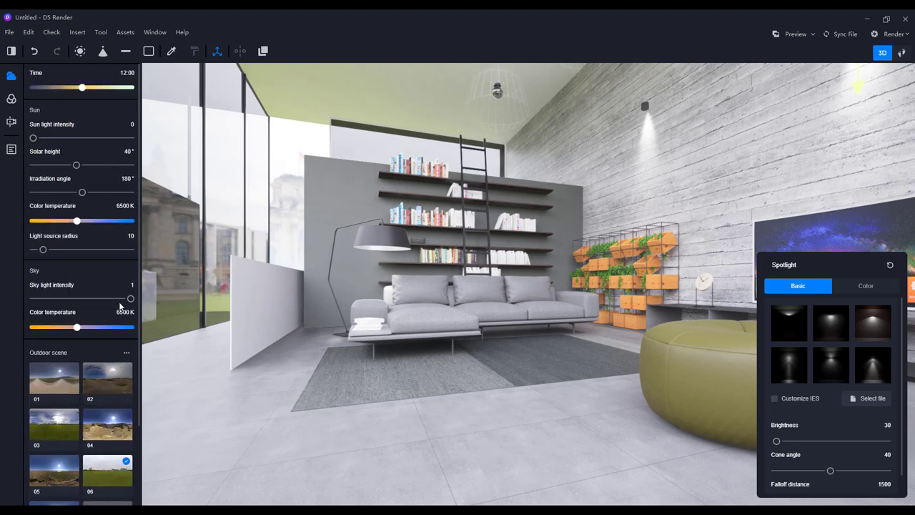
left_click_drag(126, 299, 34, 299)
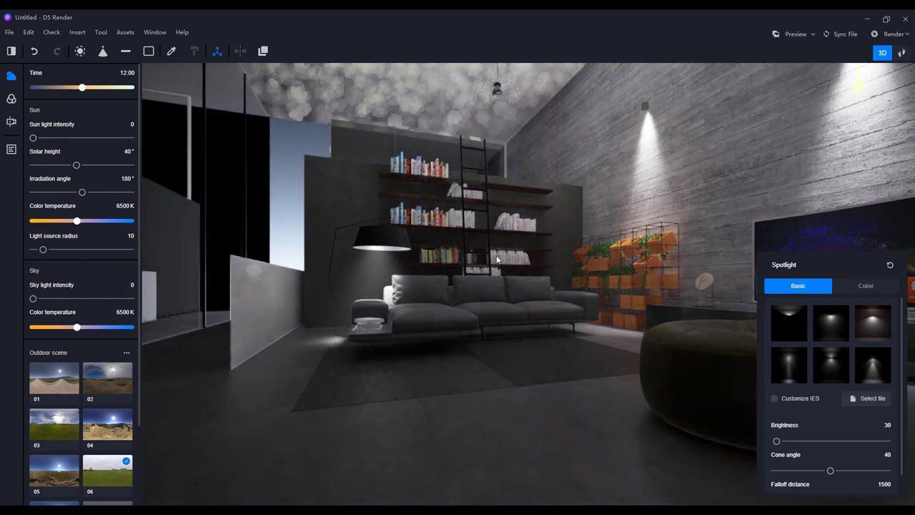
right_click_drag(409, 279, 342, 248)
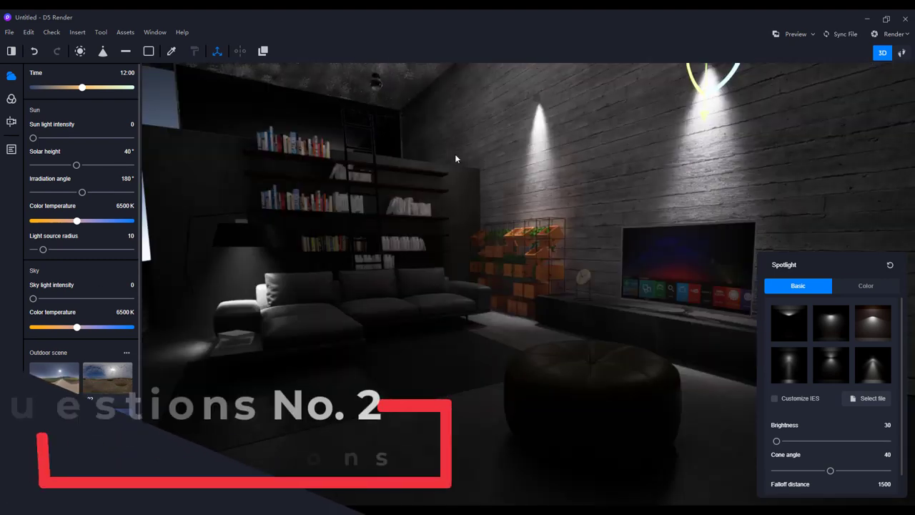
left_click(340, 353)
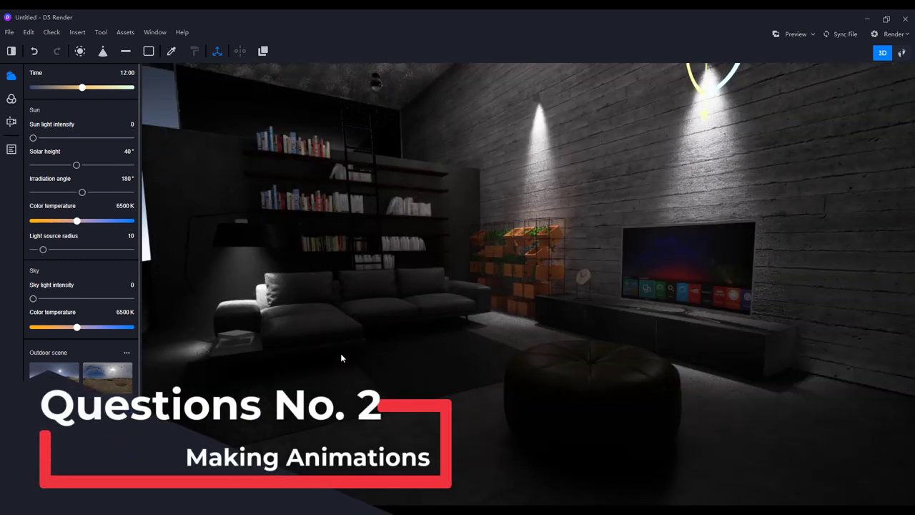
Start a video render setup, shift the living room view, and set the video to 1080P 16:9 in .mp4 format.
left_click(908, 34)
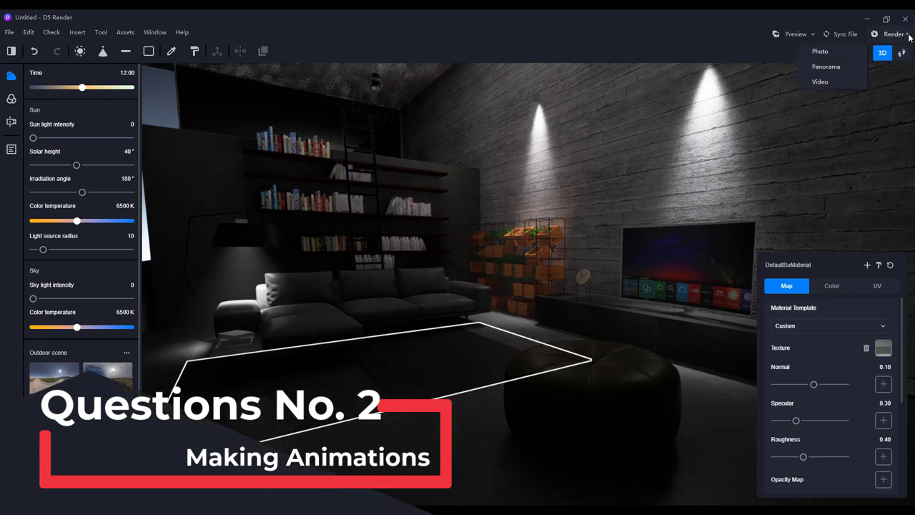
left_click(824, 80)
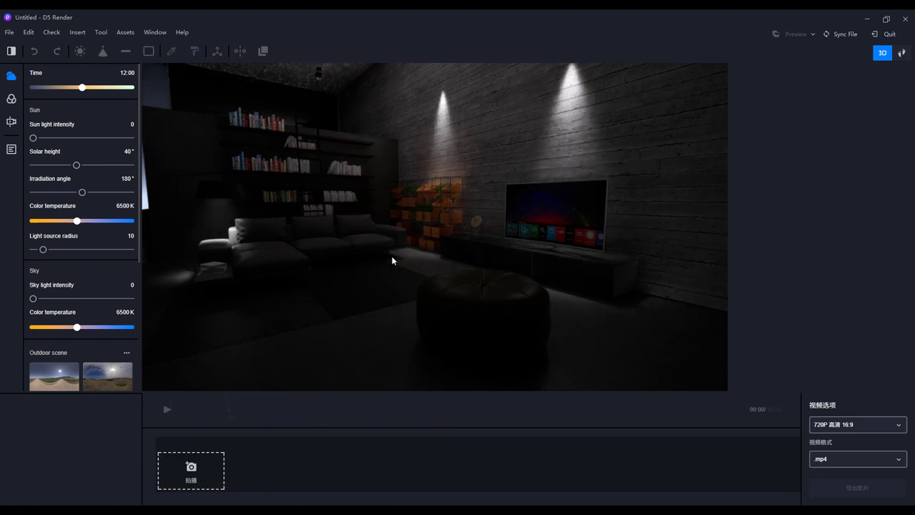
middle_click_drag(413, 255, 434, 255)
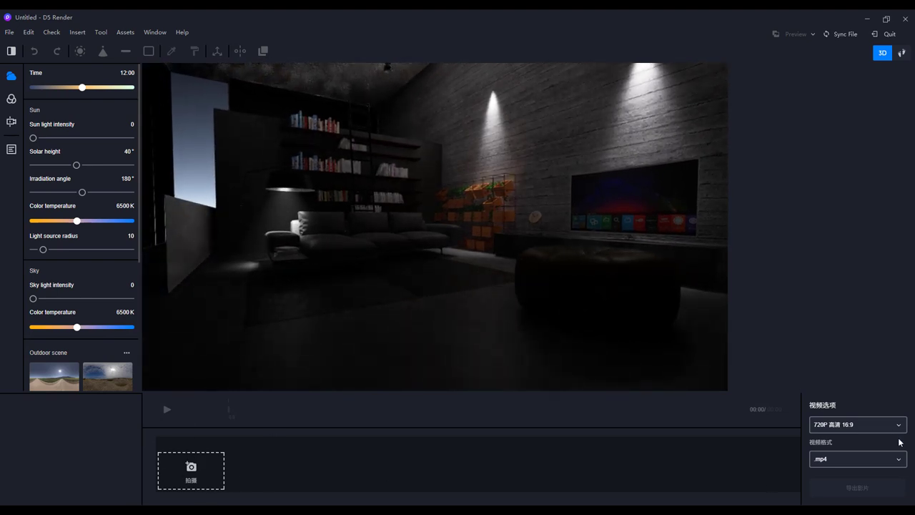
left_click(864, 425)
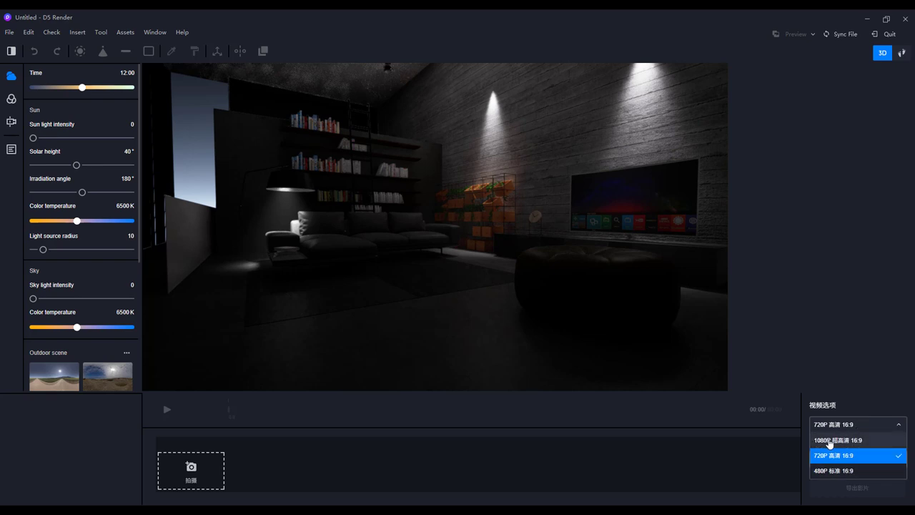
left_click(832, 442)
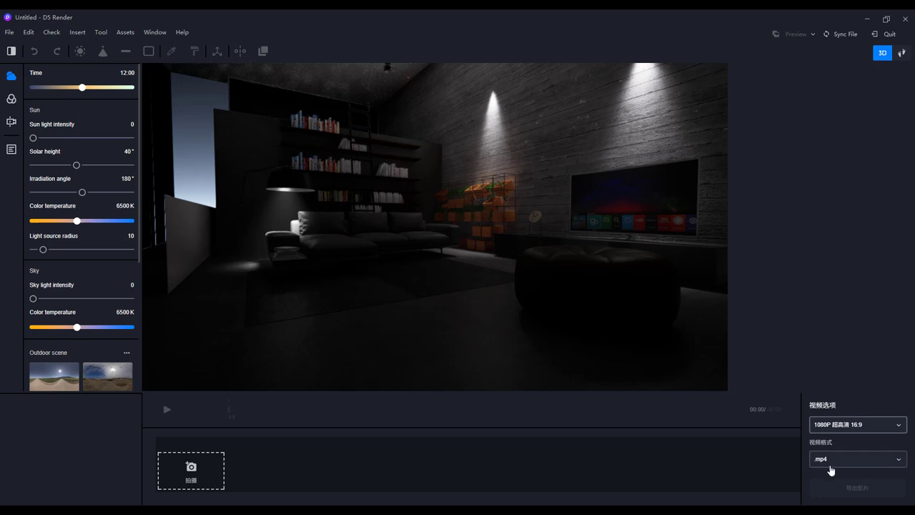
left_click(832, 465)
left_click(831, 472)
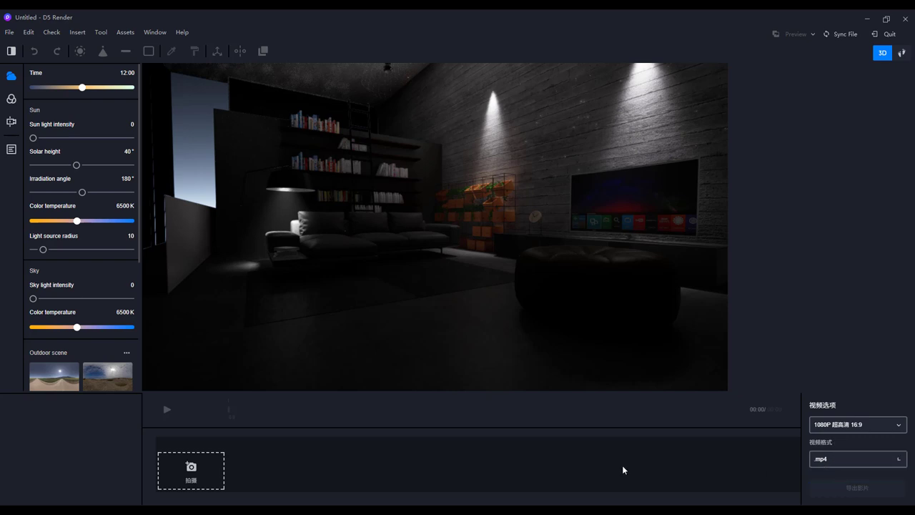
Capture two video shots: the wide living room view and a low close view beneath the floor lamp.
left_click(199, 474)
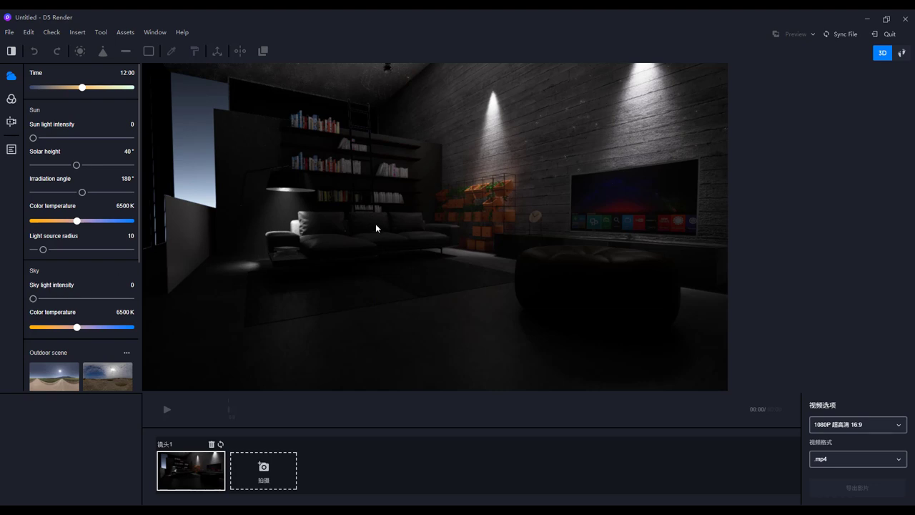
scroll(383, 224, "up", 5)
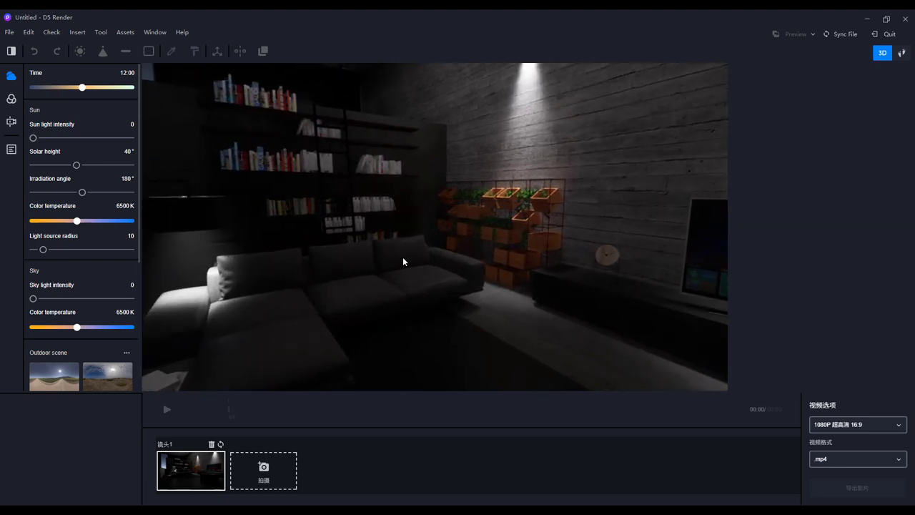
scroll(209, 128, "up", 3)
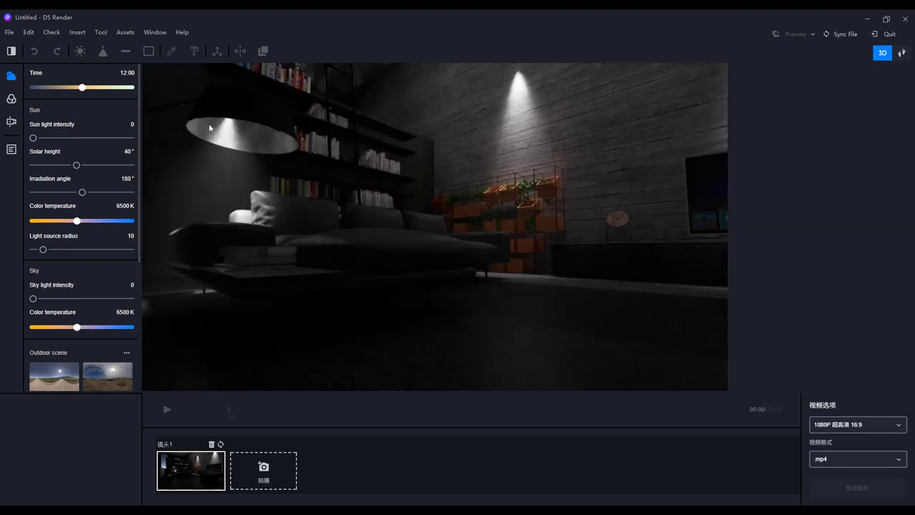
left_click(268, 472)
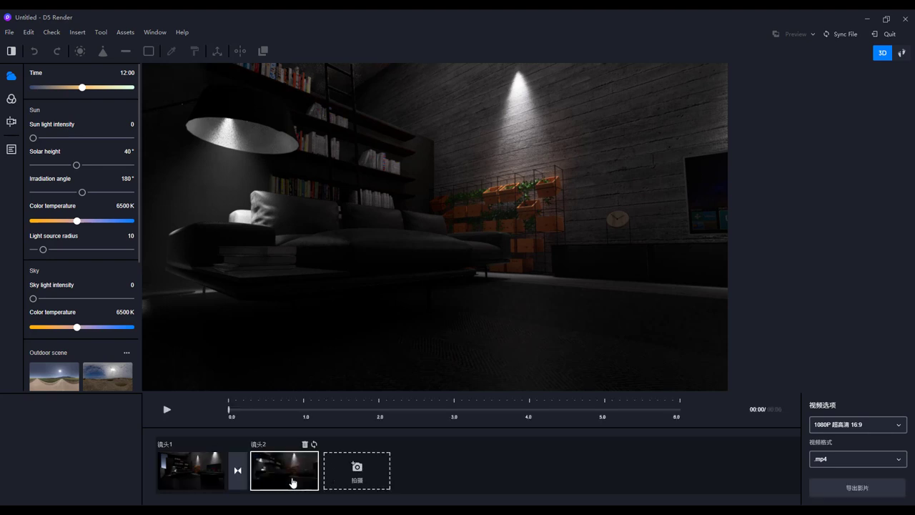
Switch between the two captured shots and play the animation from the first one.
left_click(199, 469)
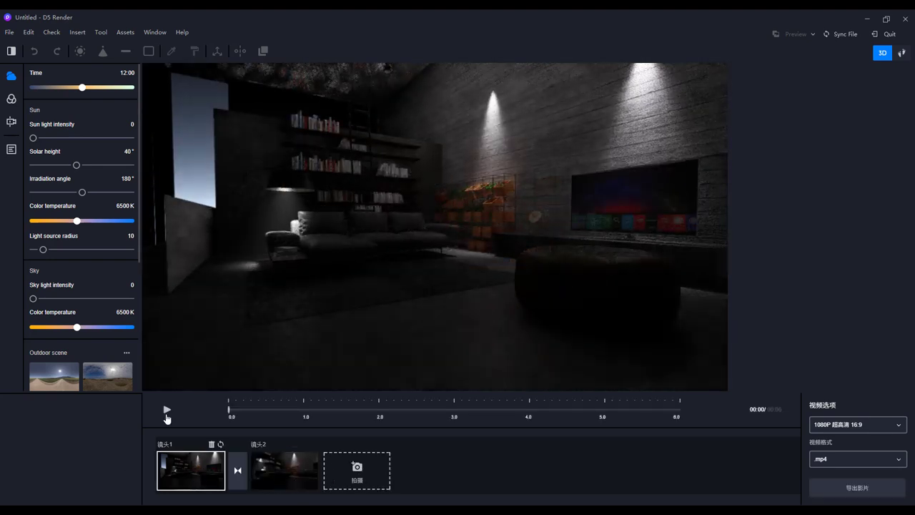
left_click(298, 479)
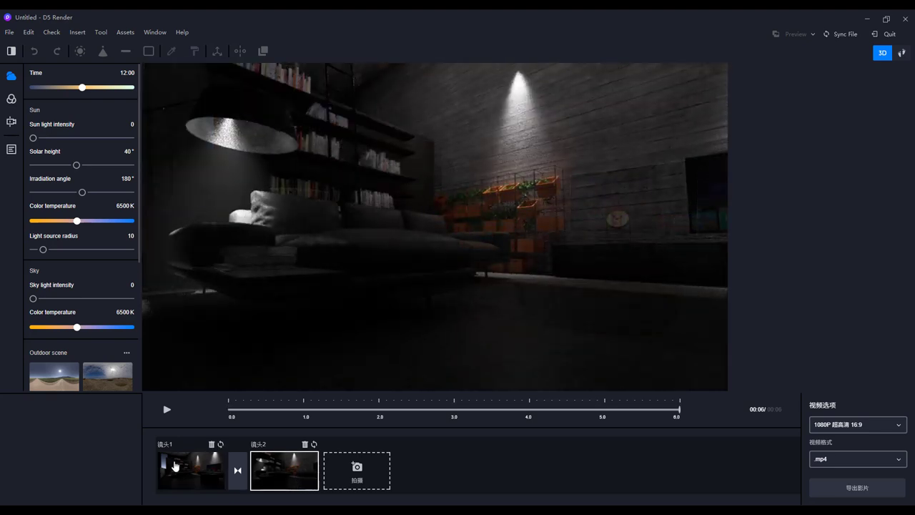
left_click(174, 466)
left_click(280, 468)
left_click(198, 483)
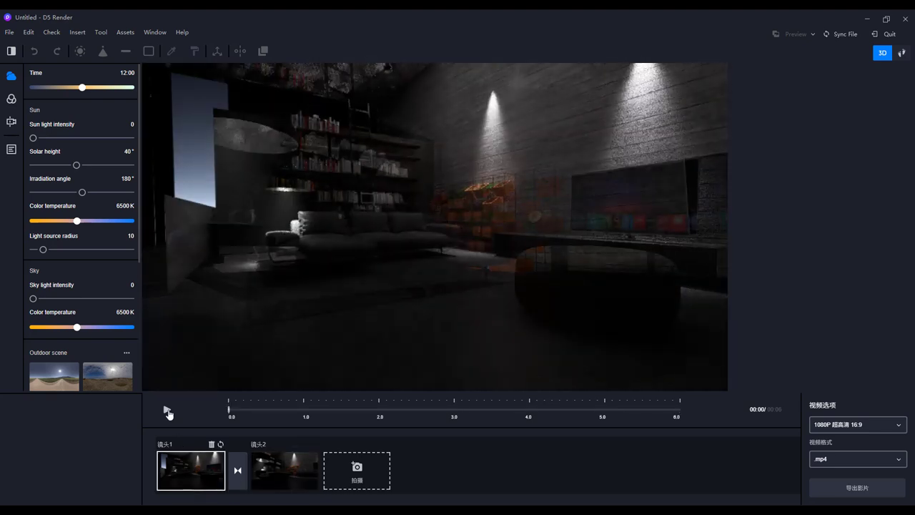
left_click(167, 411)
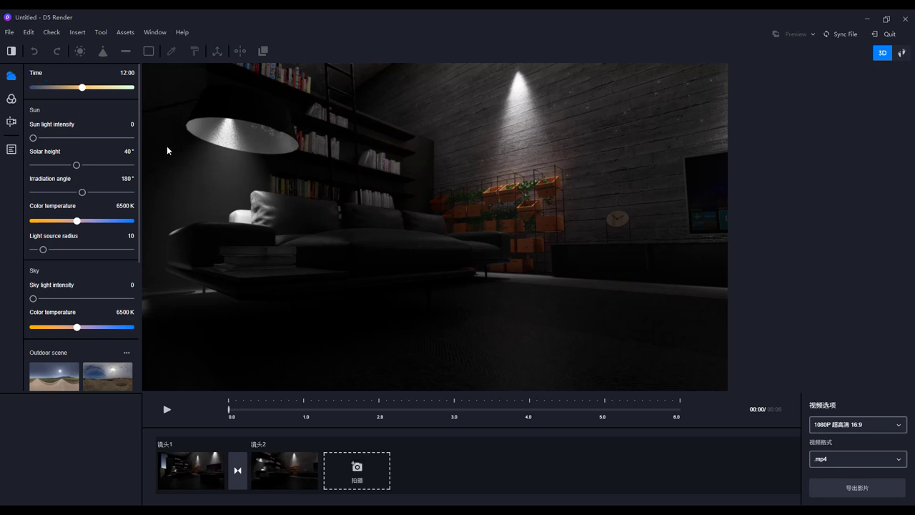
Capture a third shot looking down on the sofa and bookshelves, and play the animation from the first shot.
right_click_drag(527, 237, 453, 329)
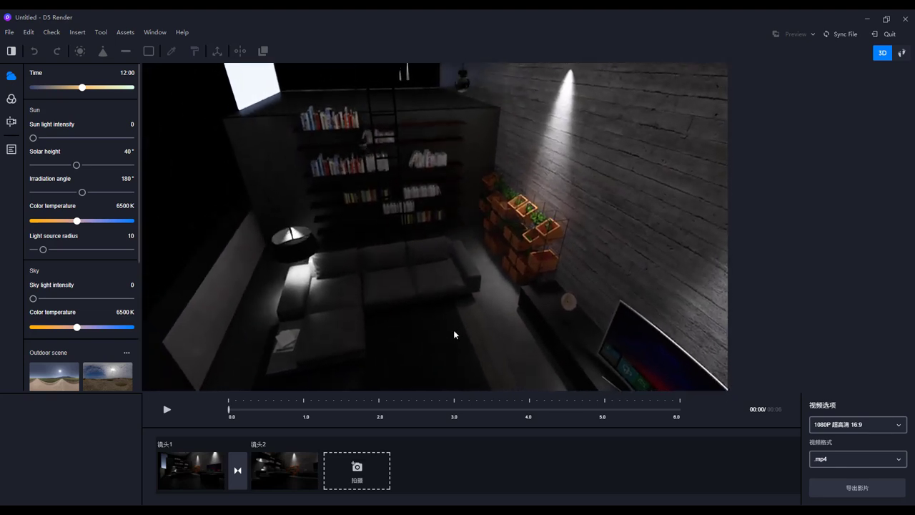
left_click(360, 474)
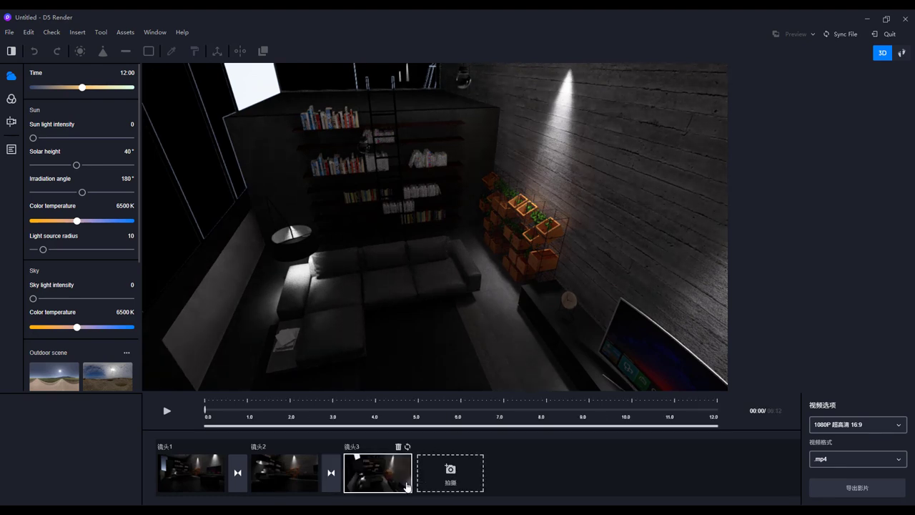
left_click(194, 477)
left_click(167, 413)
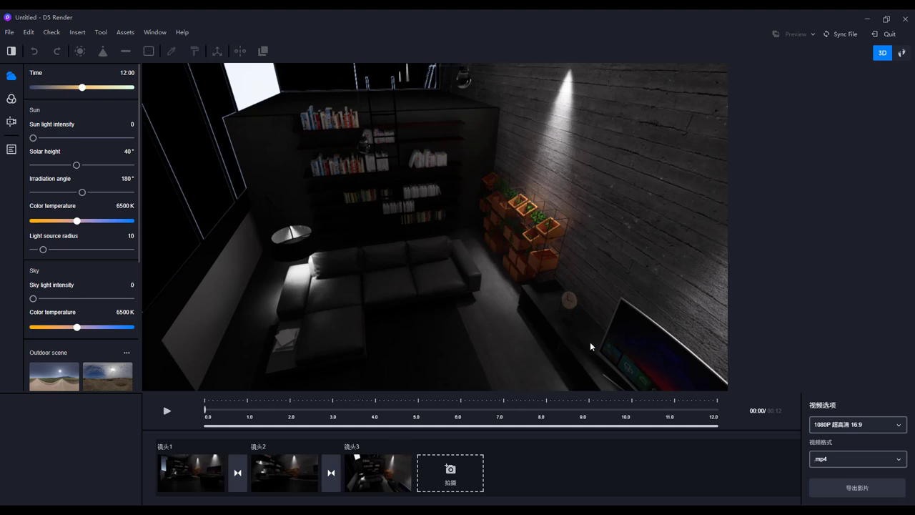
Quit video mode, reopen it to check whether the captured shots are kept, and quit again.
left_click(887, 37)
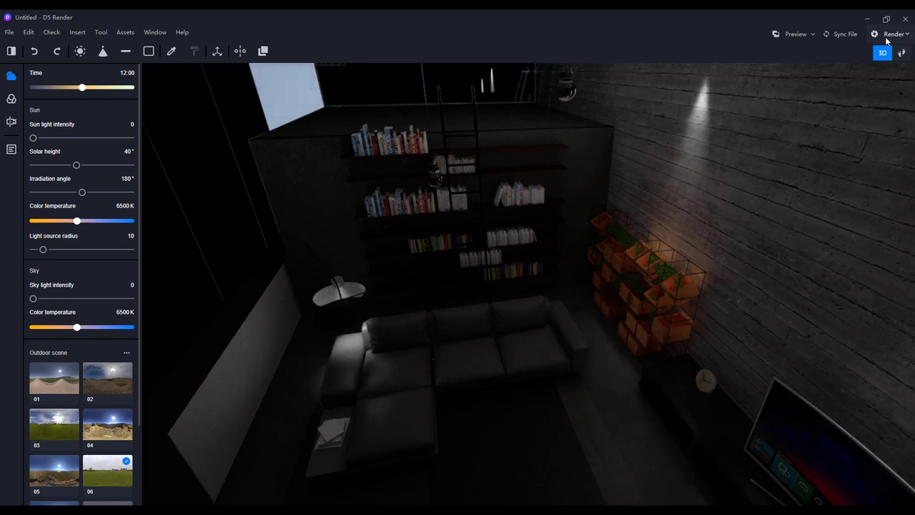
left_click(889, 38)
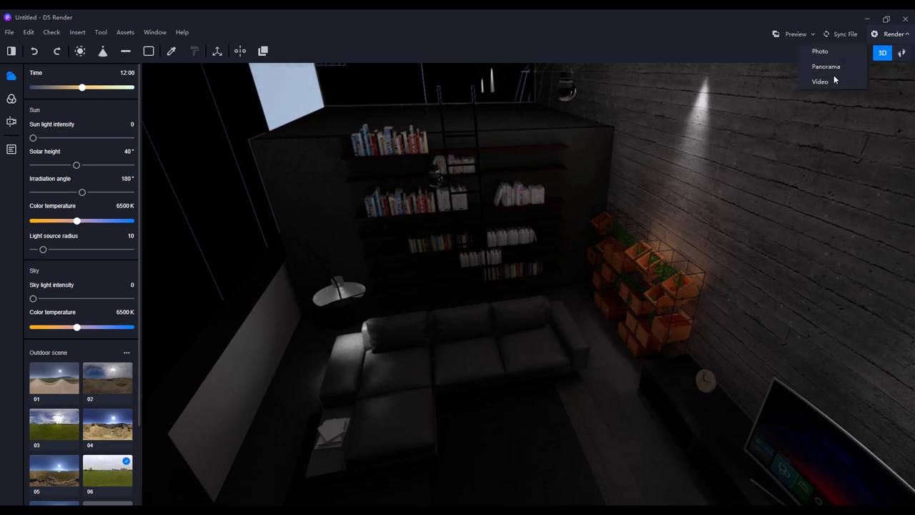
left_click(820, 82)
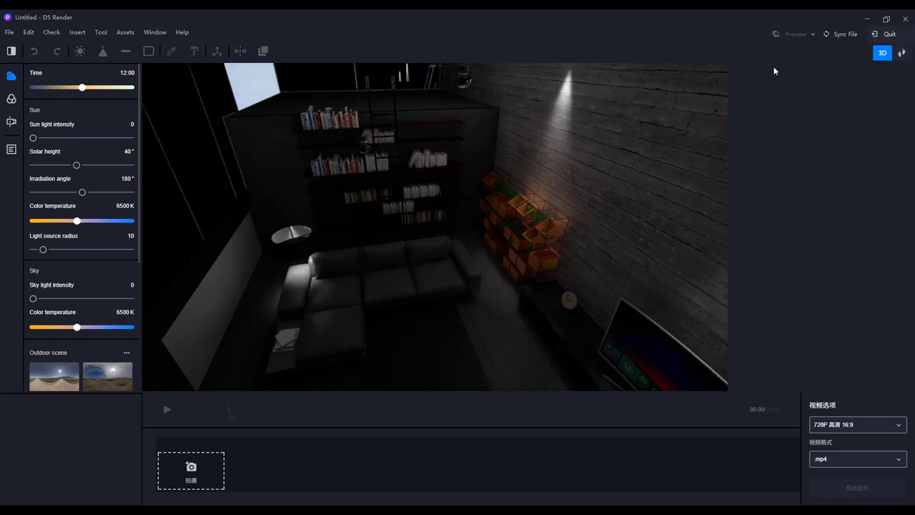
left_click(886, 34)
Select the floor lamp's spotlight and move it so its beam falls farther onto the sofa.
left_click(355, 282)
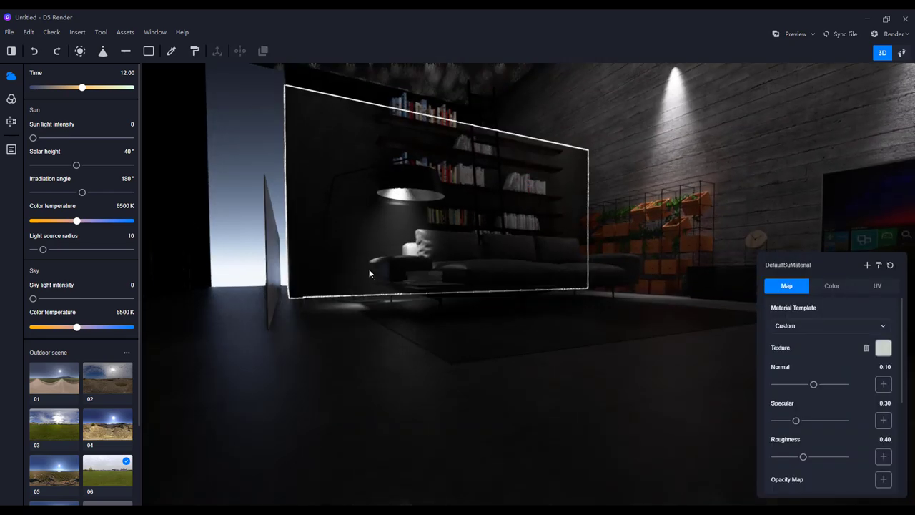
right_click_drag(391, 256, 328, 181)
left_click(328, 182)
left_click_drag(328, 182, 399, 199)
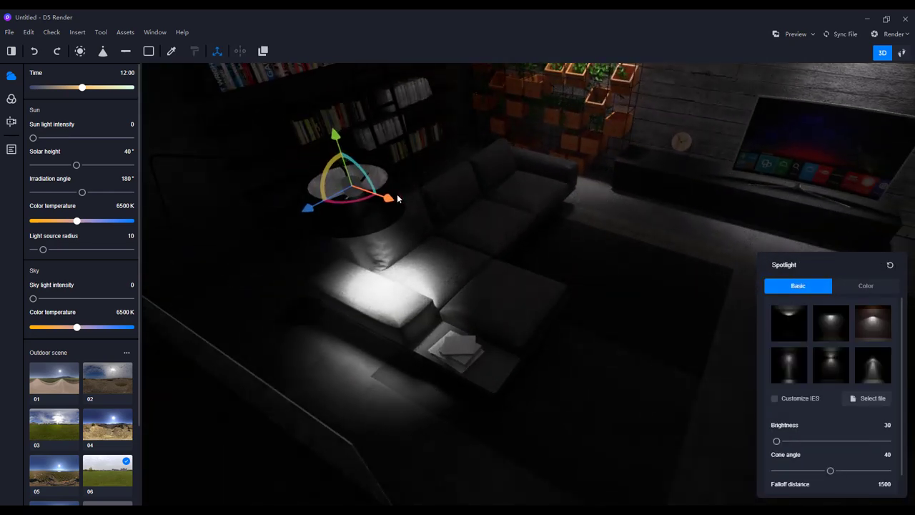
right_click_drag(399, 200, 326, 248)
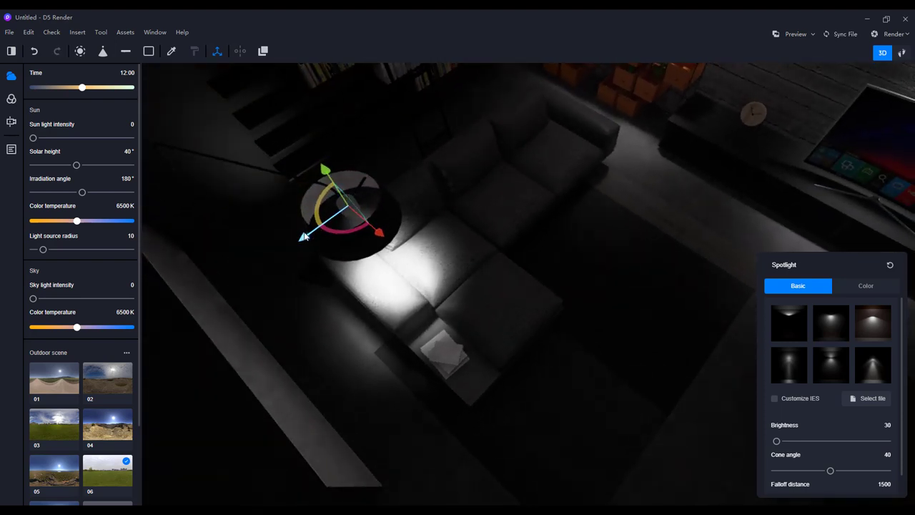
right_click_drag(456, 281, 472, 165)
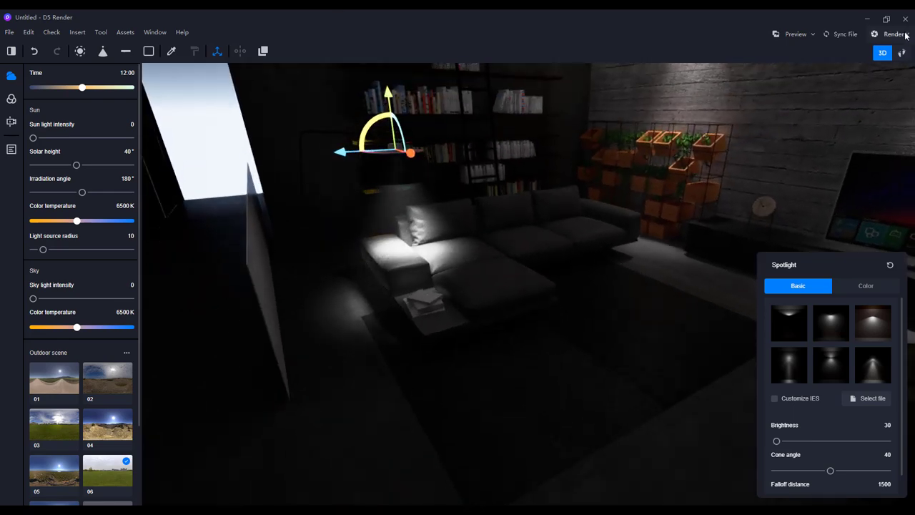
Reopen video mode to examine its shot timeline and return to the main scene.
left_click(904, 35)
left_click(818, 84)
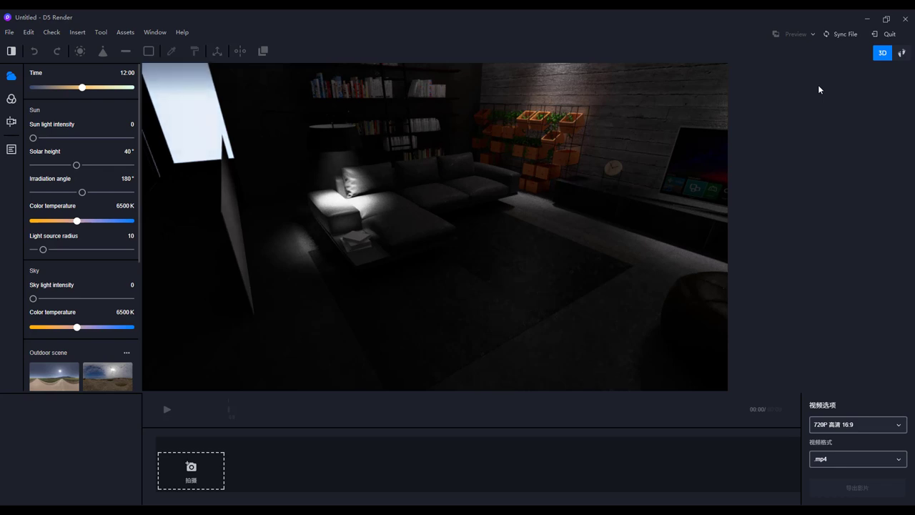
left_click(887, 35)
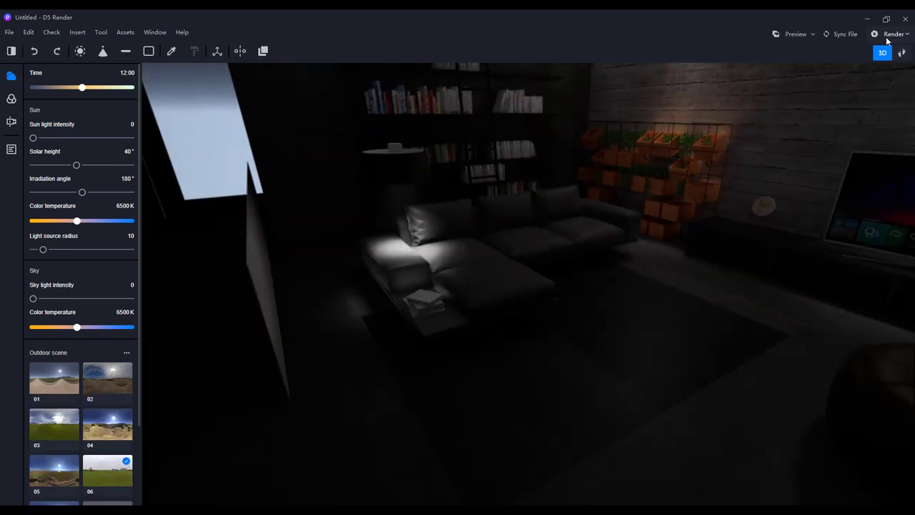
Frame a wide view of the sofa, planters and television wall and add it to the scene list.
right_click_drag(664, 316, 622, 258)
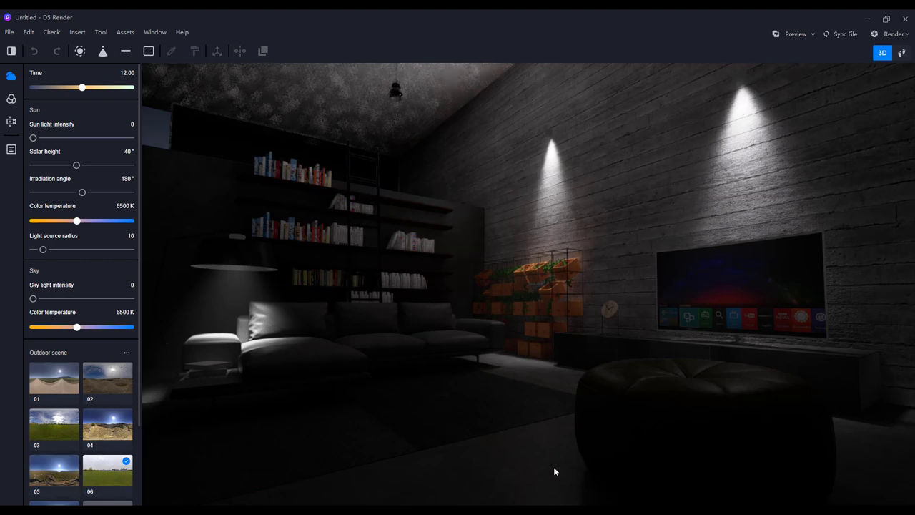
left_click(11, 151)
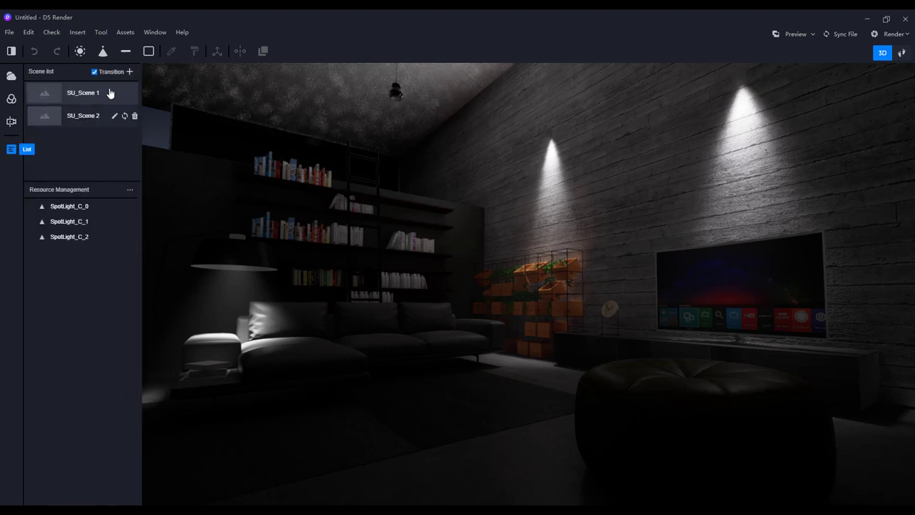
left_click(130, 73)
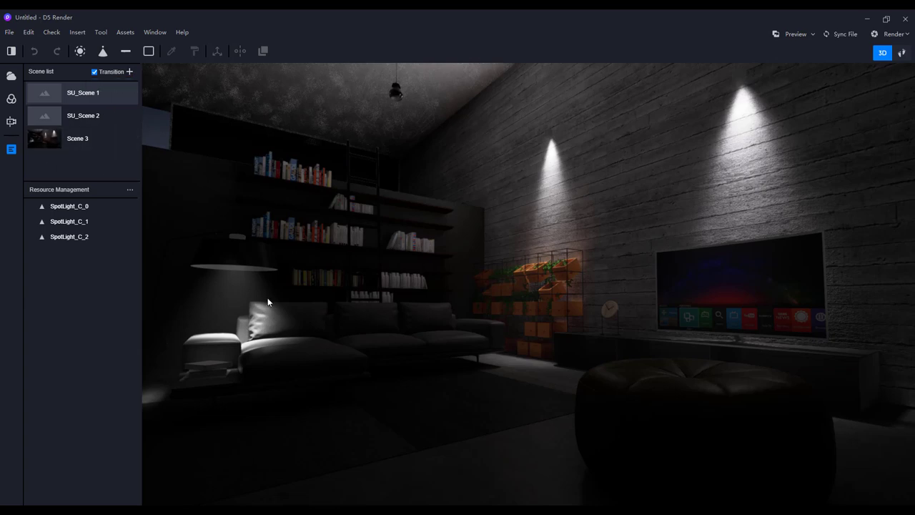
Add two more scenes: a close view of the lamp and sofa, and a raised view over the sofa and bookshelves.
scroll(267, 302, "up", 8)
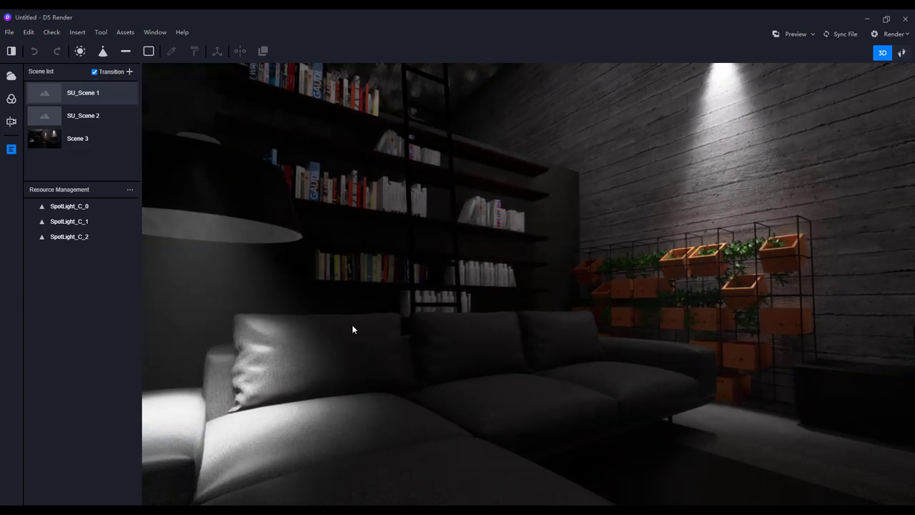
middle_click_drag(325, 337, 392, 325)
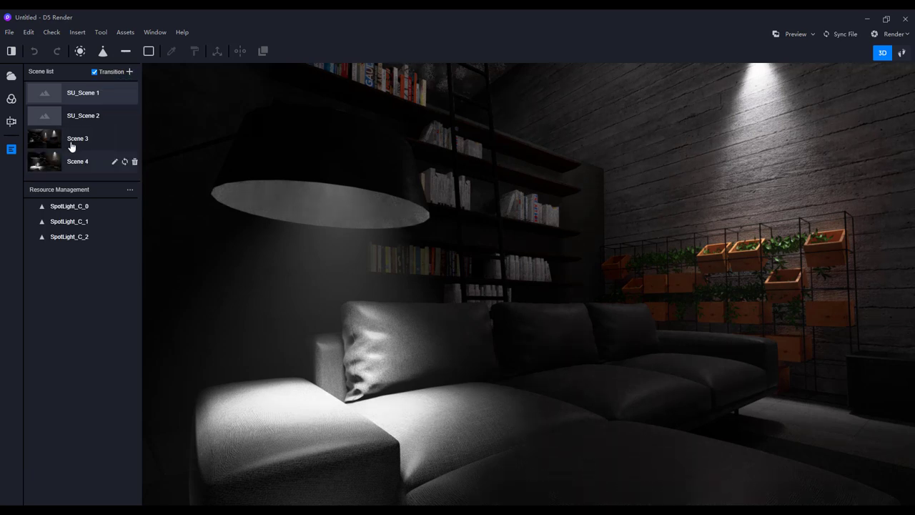
right_click_drag(716, 159, 579, 336)
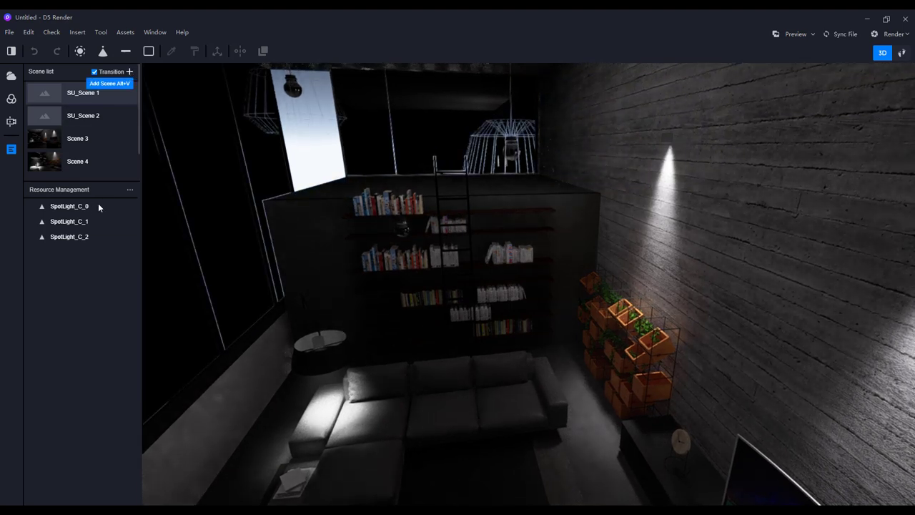
scroll(82, 164, "down", 1)
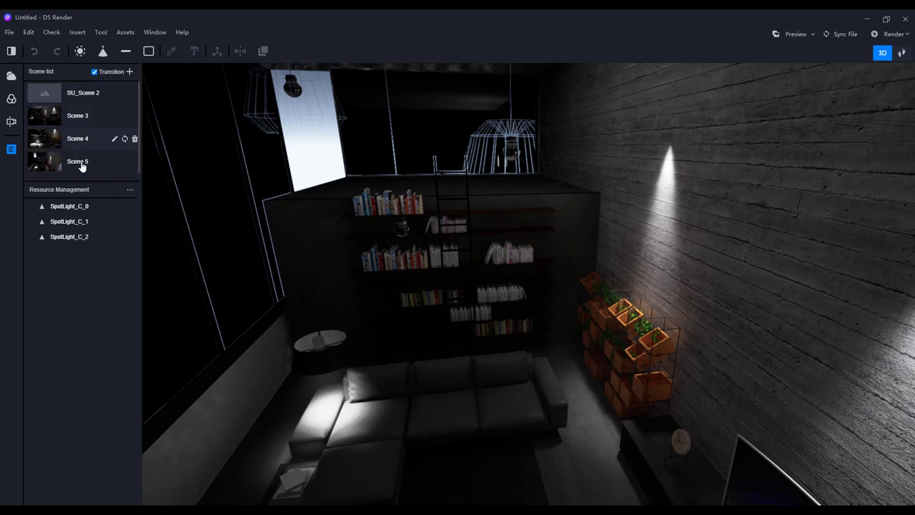
Open video mode and capture Scene 3, Scene 4 and Scene 5 as three consecutive shots.
left_click(895, 36)
left_click(828, 84)
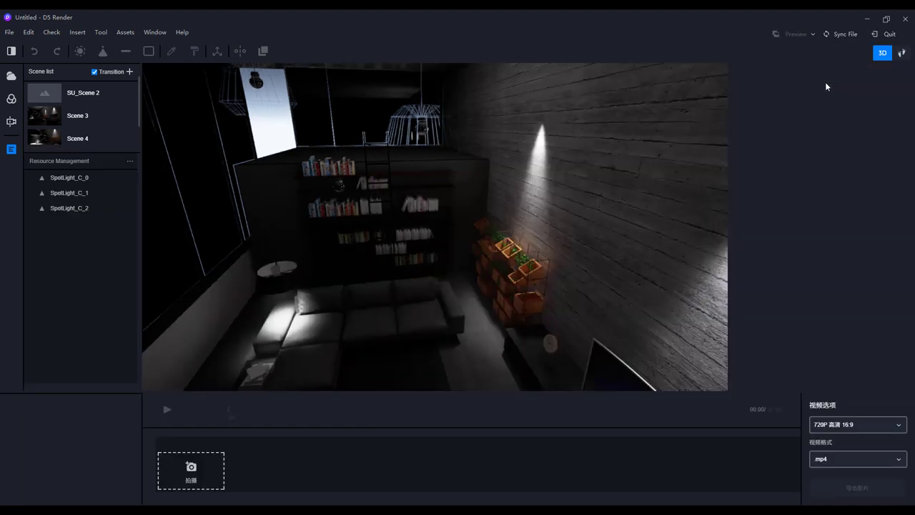
left_click(47, 121)
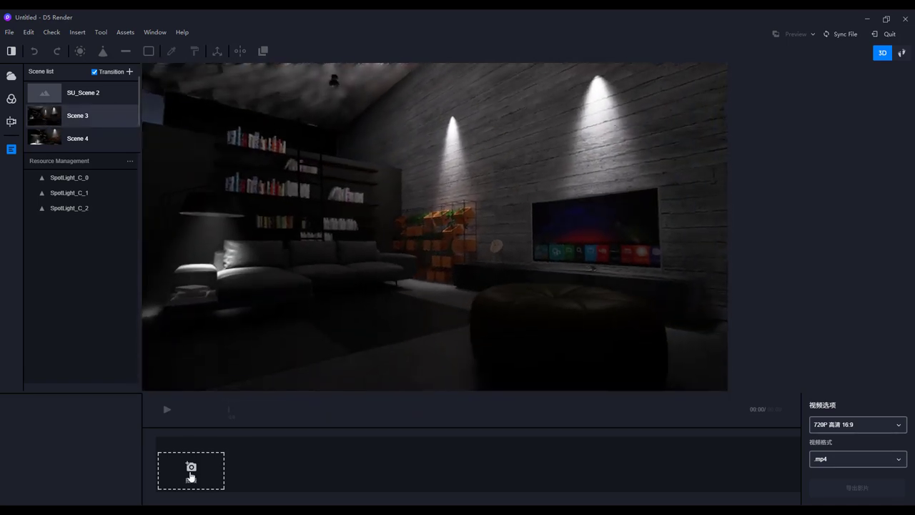
left_click(191, 470)
left_click(62, 139)
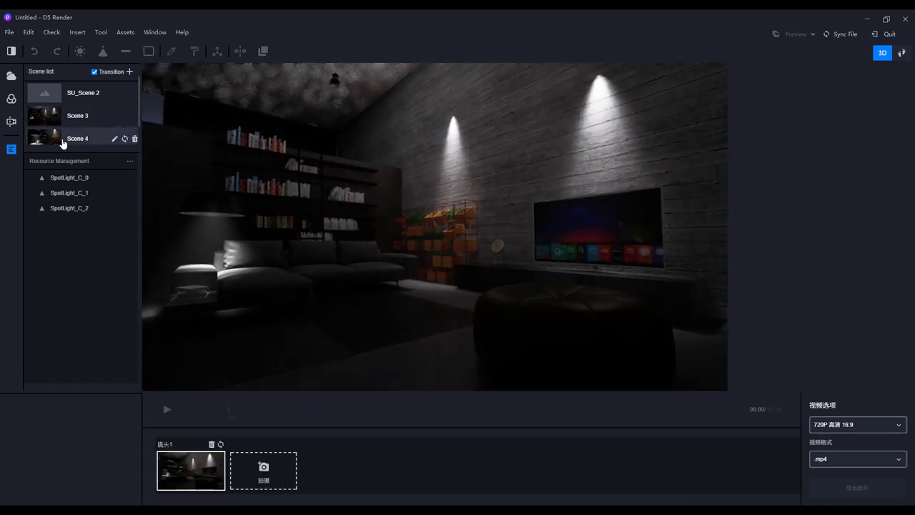
left_click(262, 466)
scroll(76, 138, "down", 1)
left_click(75, 136)
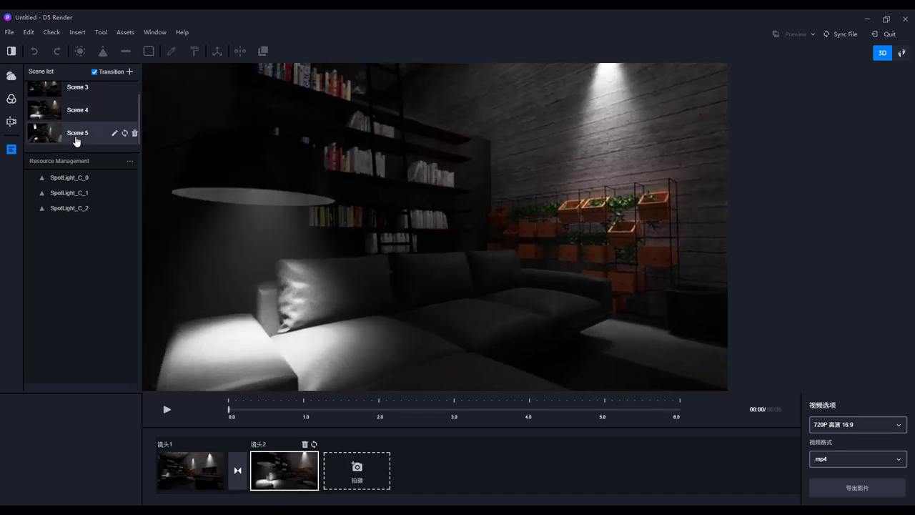
left_click(356, 472)
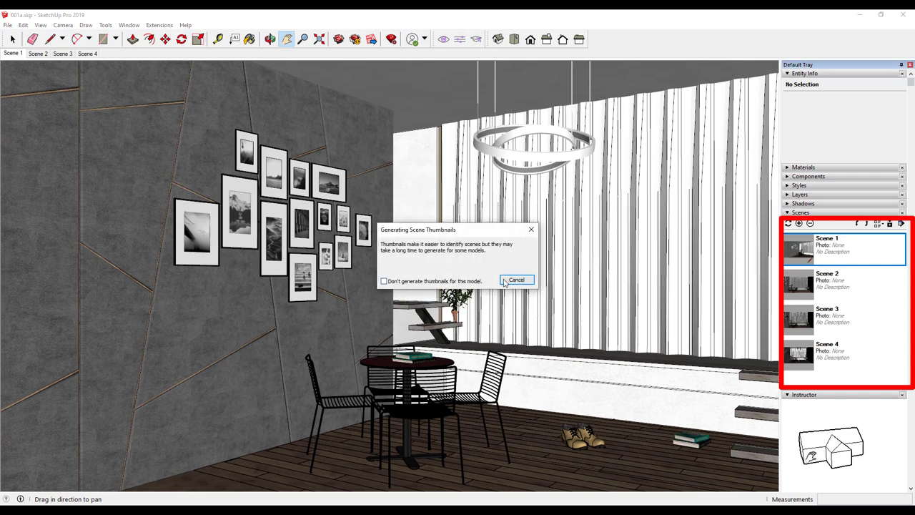
Cancel SketchUp's scene thumbnail generation, and view the imported SU_Scene 2 from the scene list in D5 Render.
left_click(516, 280)
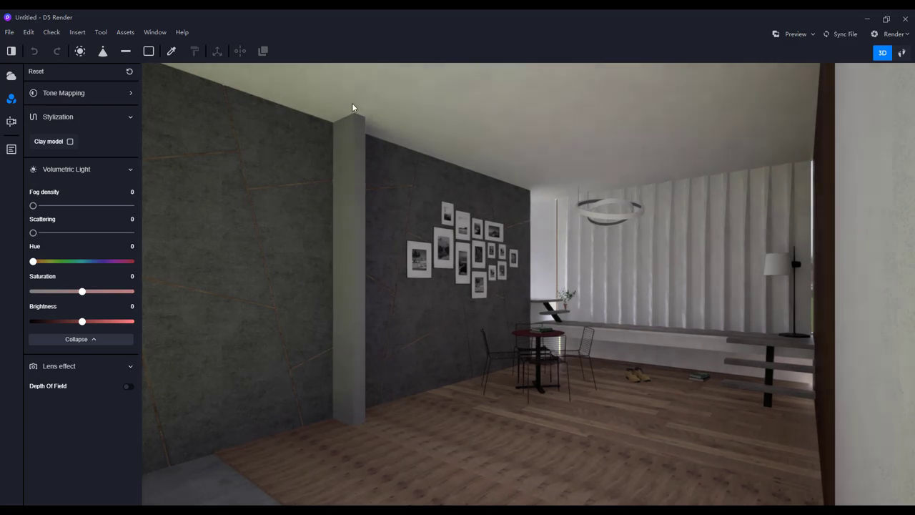
left_click(11, 149)
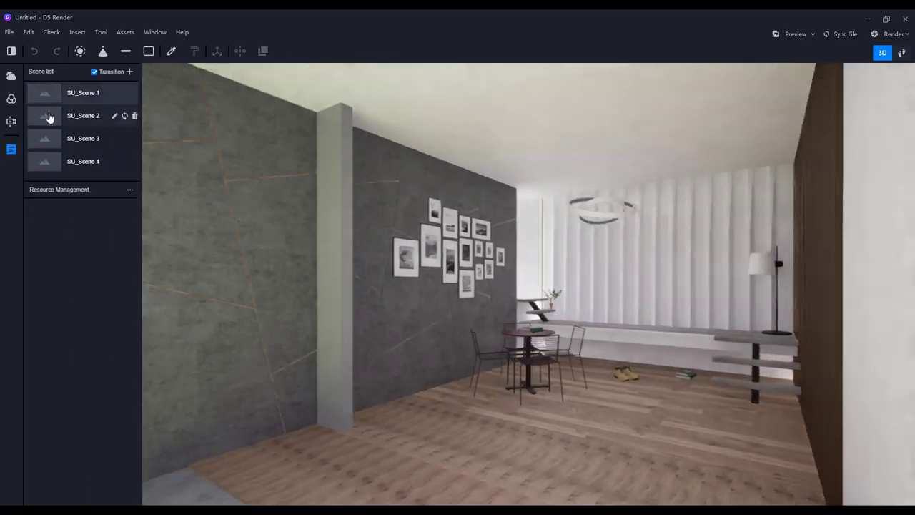
left_click(49, 117)
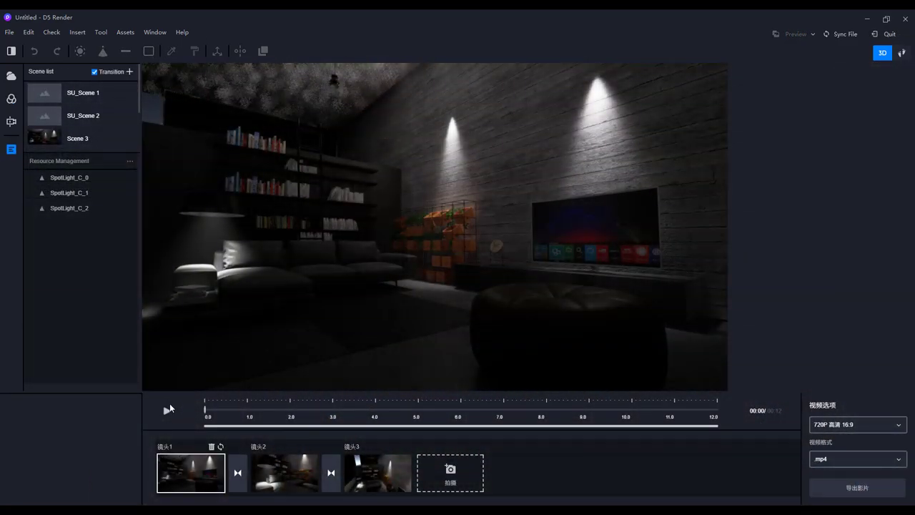
Play the three-shot animation and compare the views saved in Scene 4 and Scene 5.
left_click(167, 412)
scroll(55, 135, "down", 2)
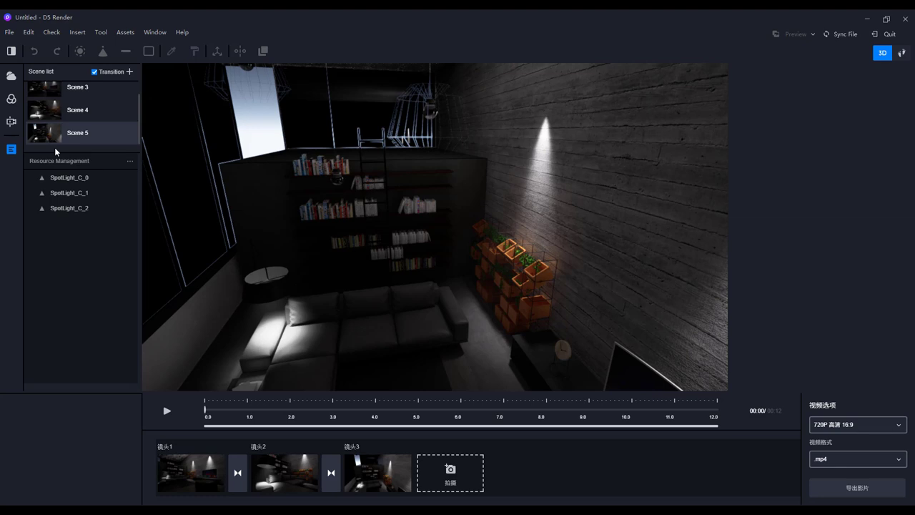
left_click(45, 109)
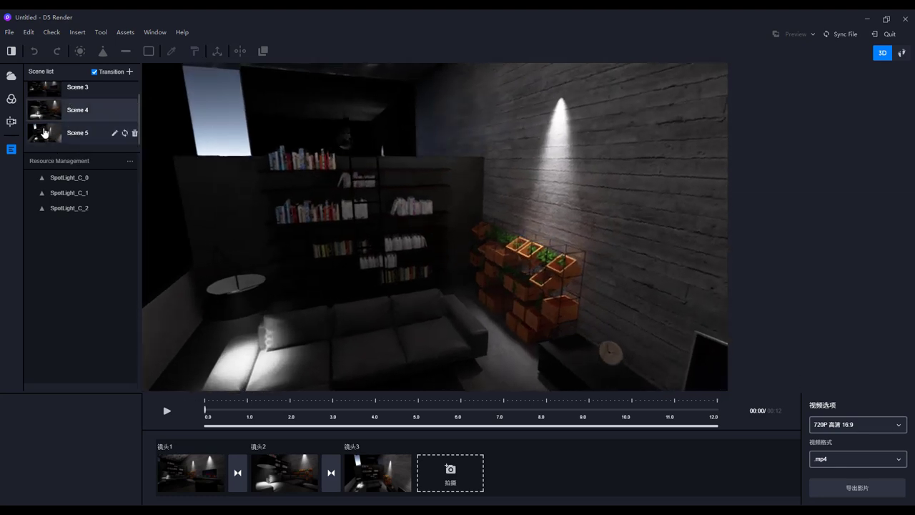
left_click(43, 132)
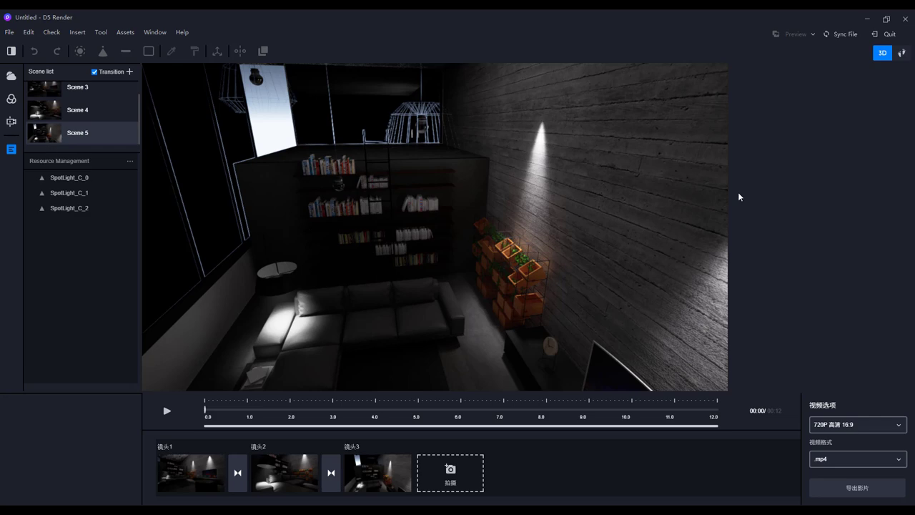
Exit video mode, and update Scene 5 with sky light intensity 0.67 and sky color temperature 9900 K.
left_click(890, 35)
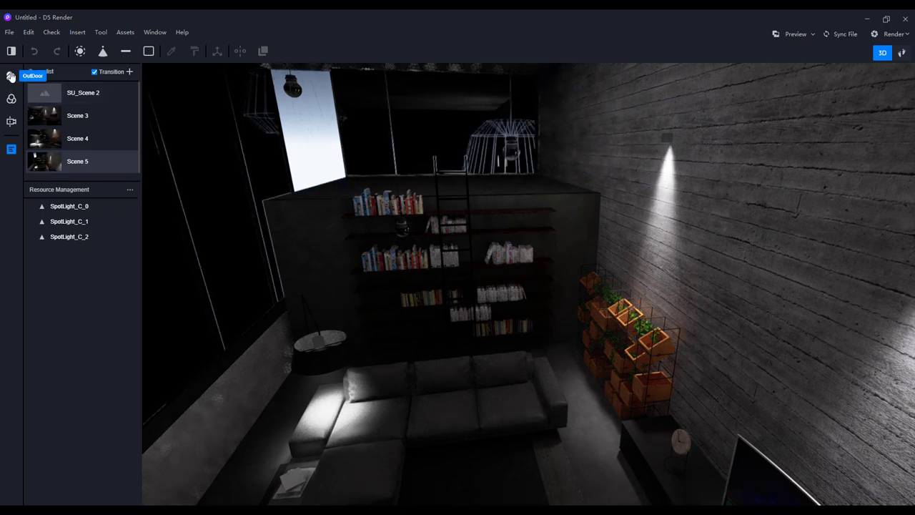
left_click(11, 76)
left_click_drag(33, 298, 111, 327)
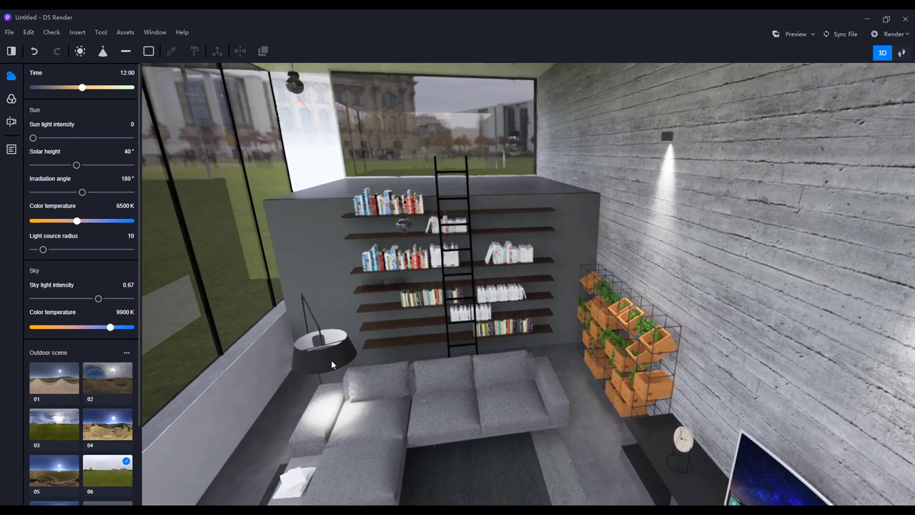
left_click(13, 153)
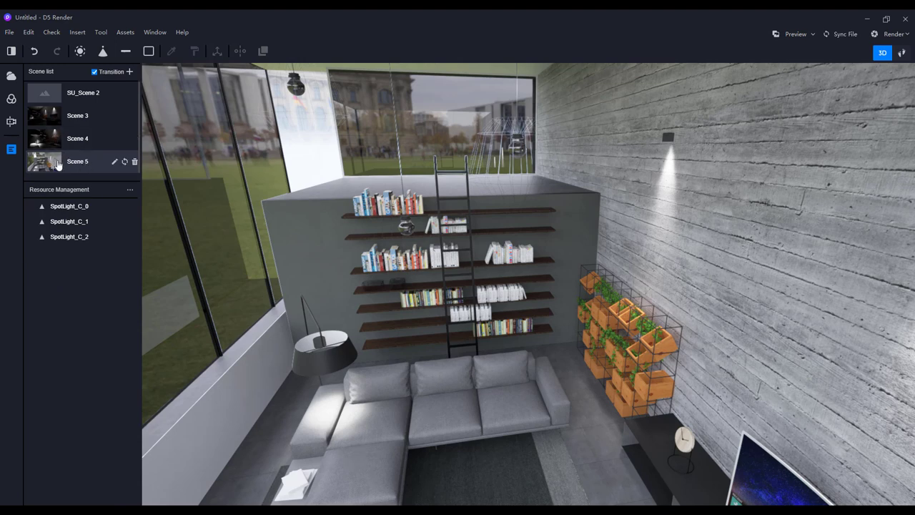
Reopen video mode and capture dark Scene 3, dark Scene 4 and the brightened Scene 5 as consecutive shots.
left_click(896, 36)
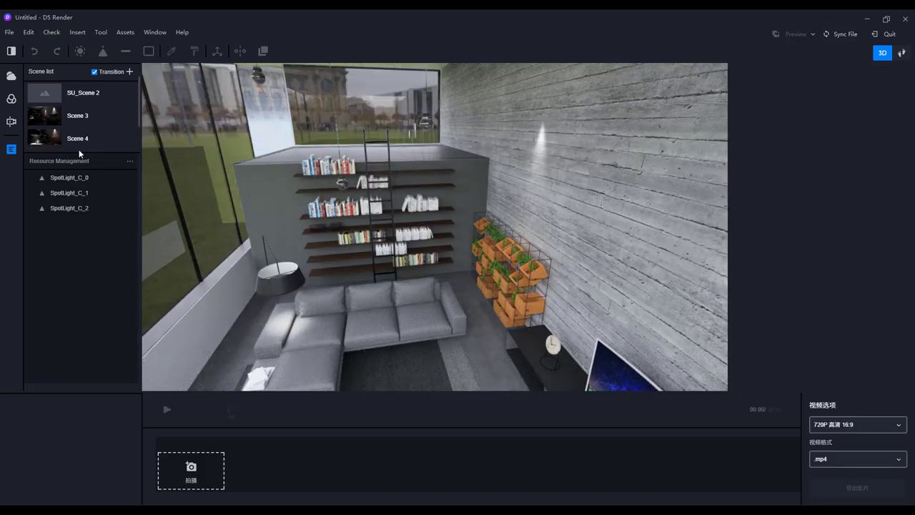
left_click(45, 120)
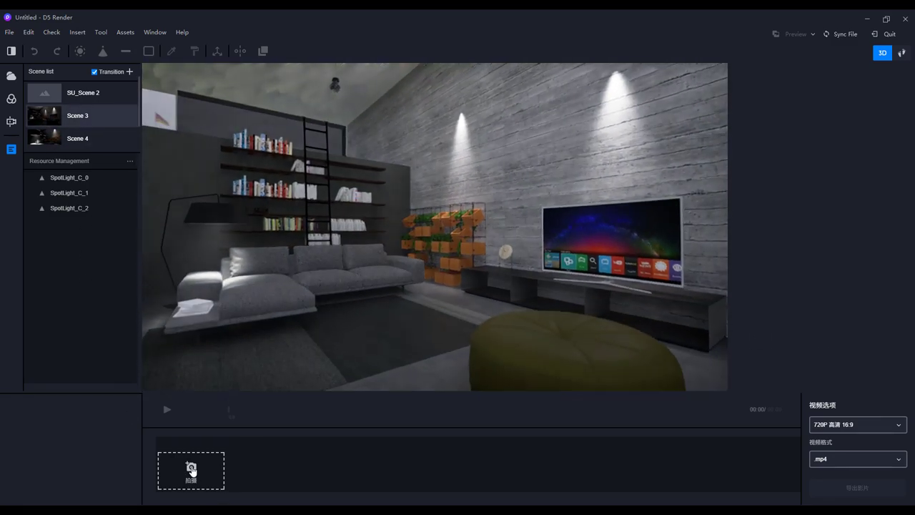
left_click(191, 469)
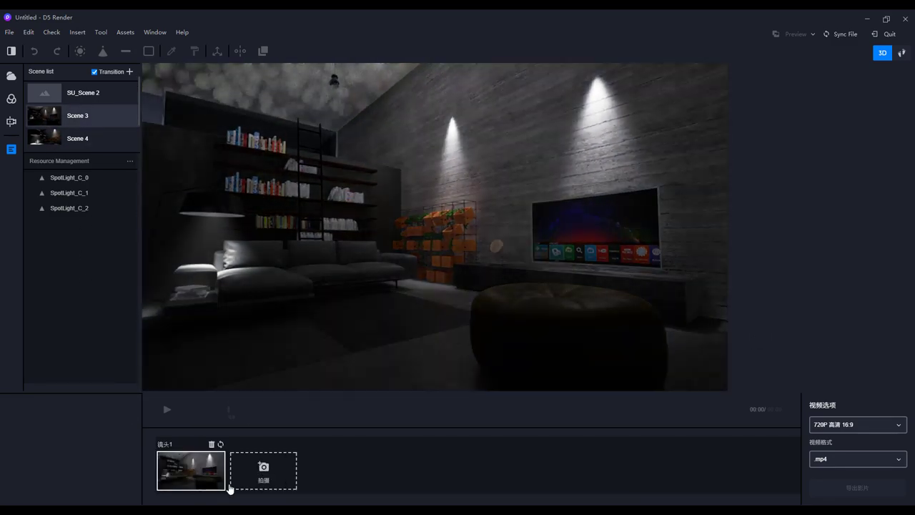
left_click(82, 138)
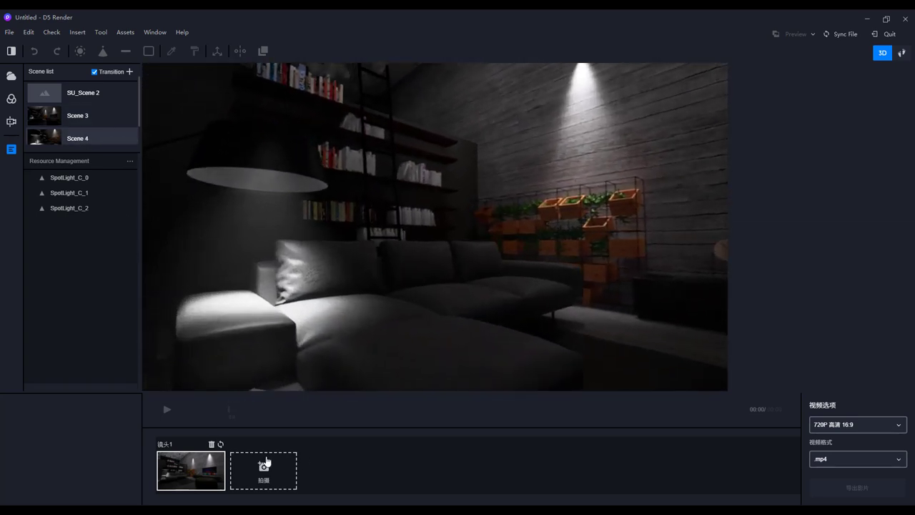
left_click(264, 469)
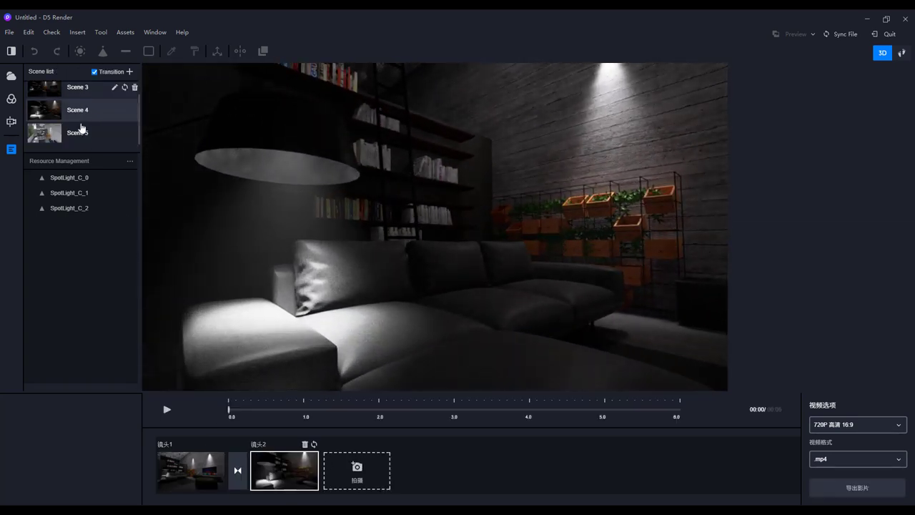
left_click(48, 133)
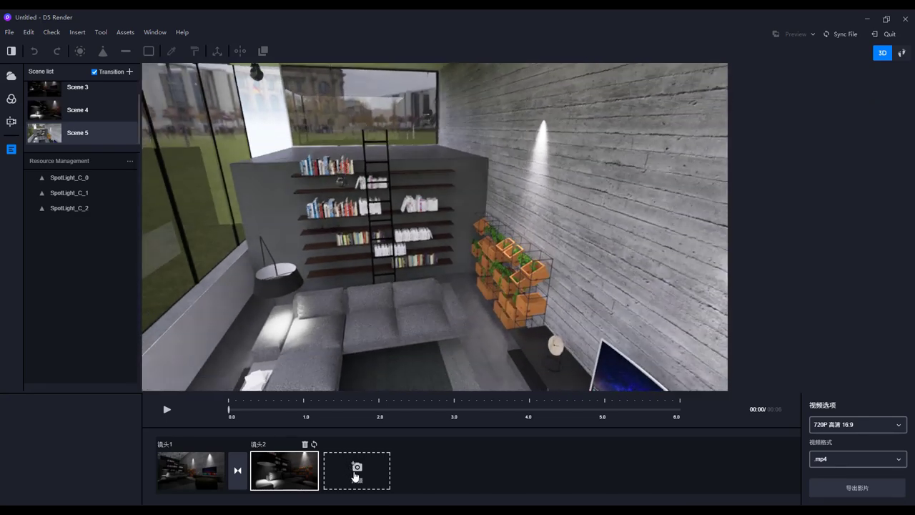
left_click(355, 470)
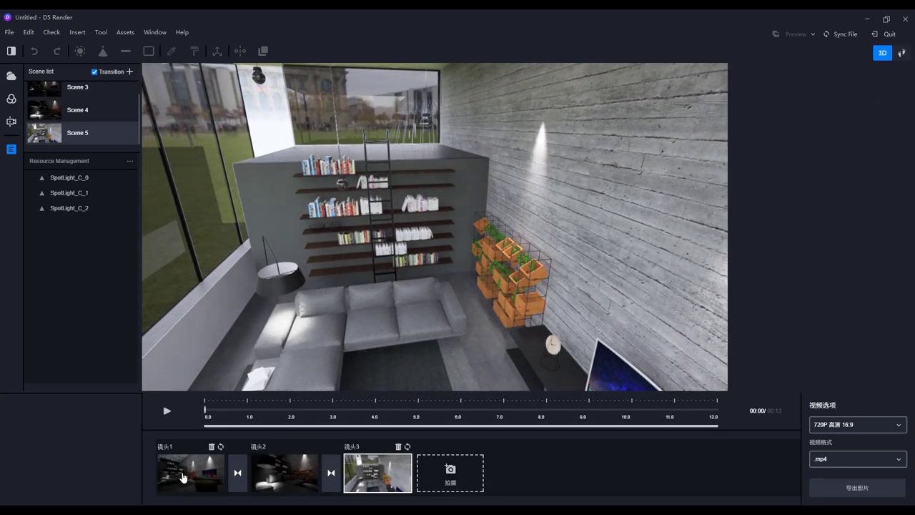
Preview the animation from the first shot to examine the camera move, and return the playhead to the start.
left_click(166, 412)
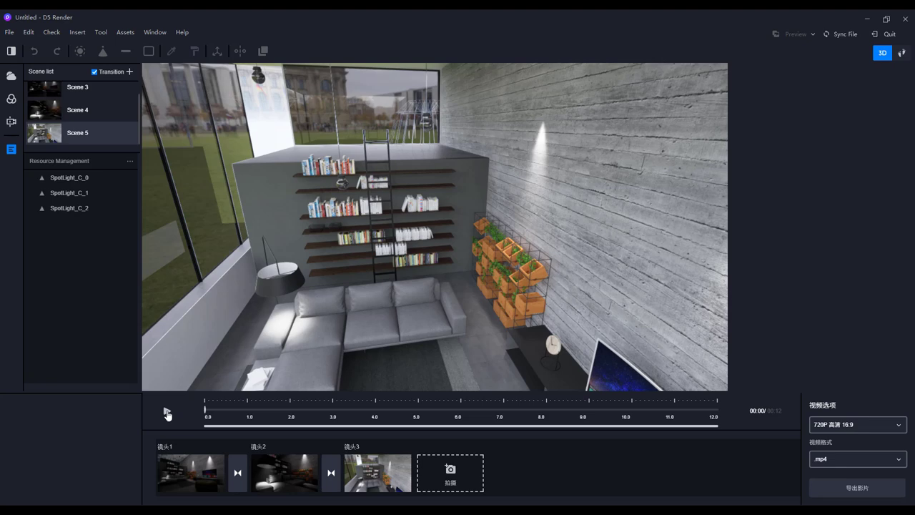
left_click(200, 472)
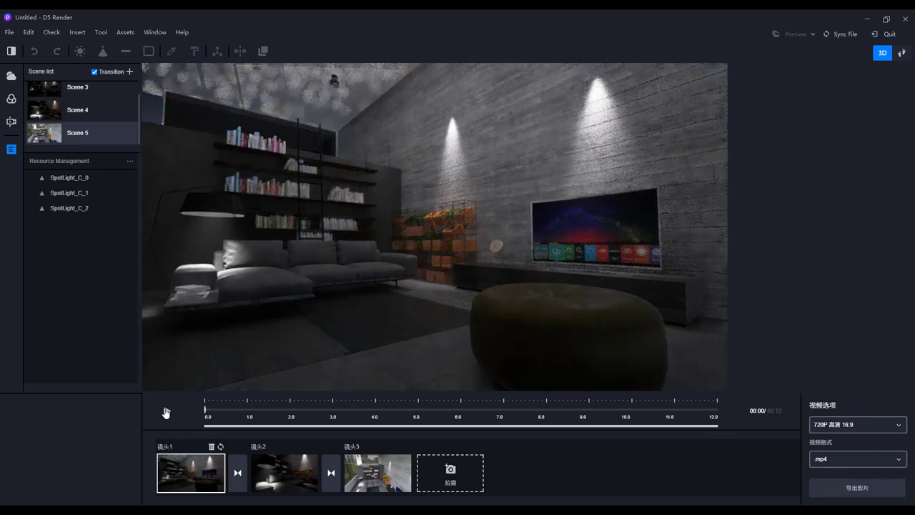
left_click(167, 411)
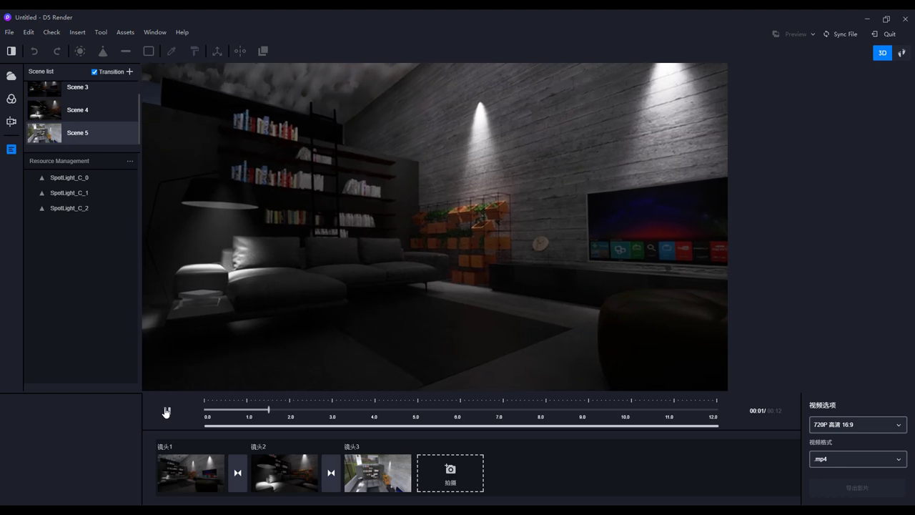
left_click(192, 460)
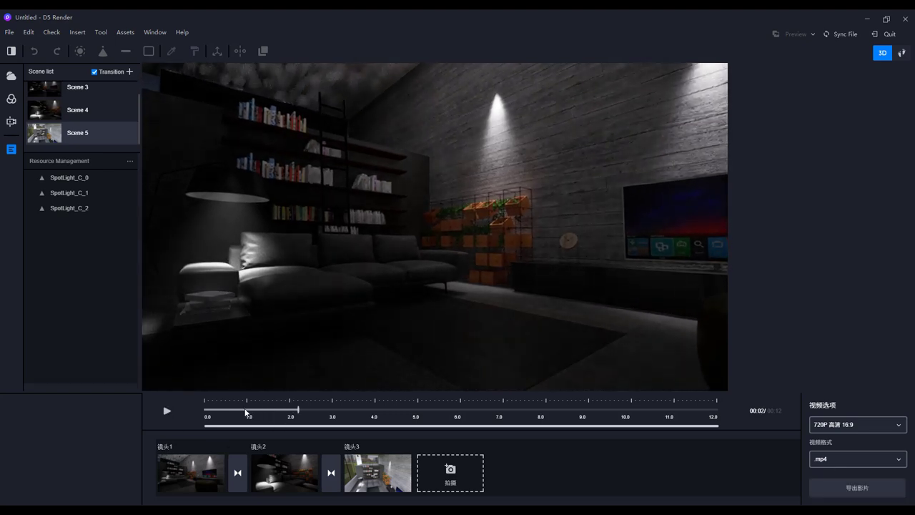
left_click_drag(277, 408, 171, 412)
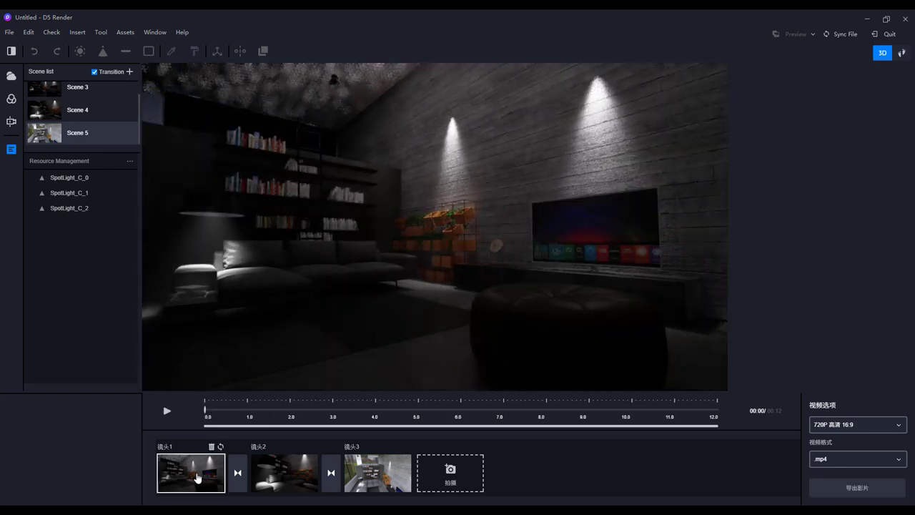
Set the second shot's sky light intensity to 0.33 and update the shot with the new lighting.
left_click(276, 480)
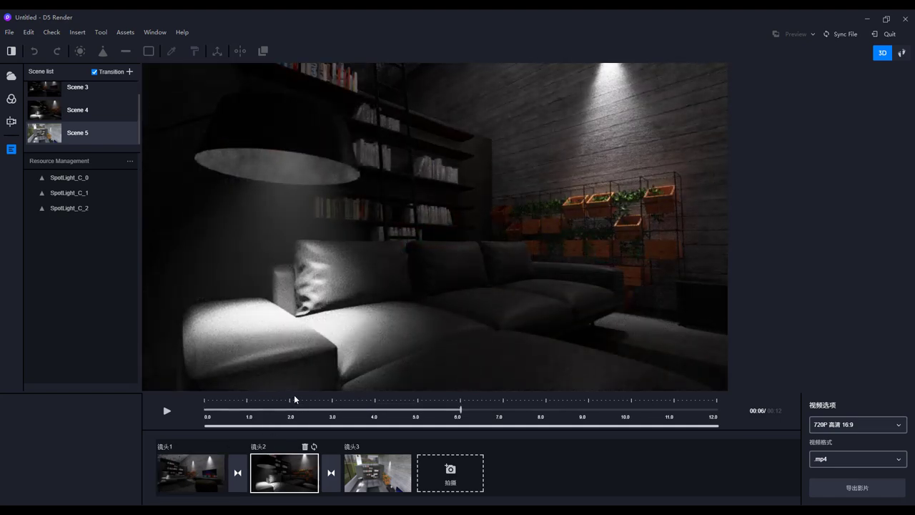
left_click(11, 75)
left_click_drag(33, 299, 65, 298)
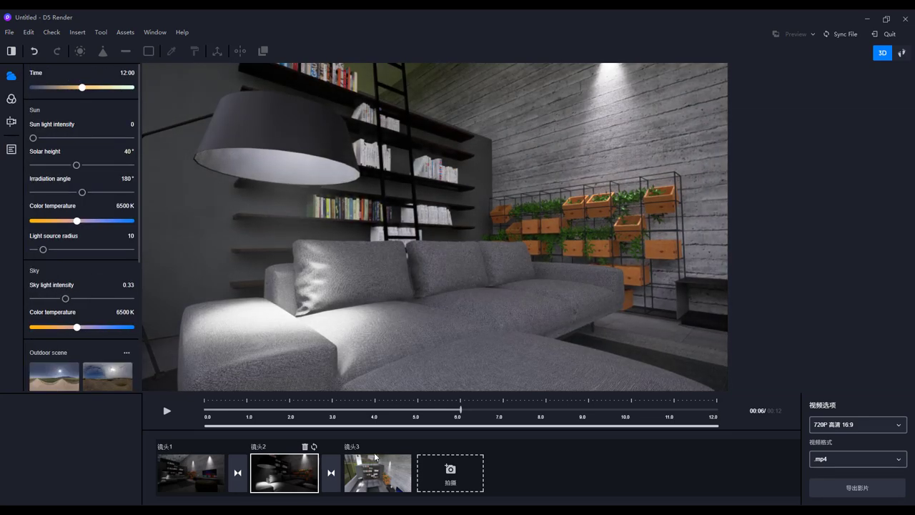
left_click(314, 447)
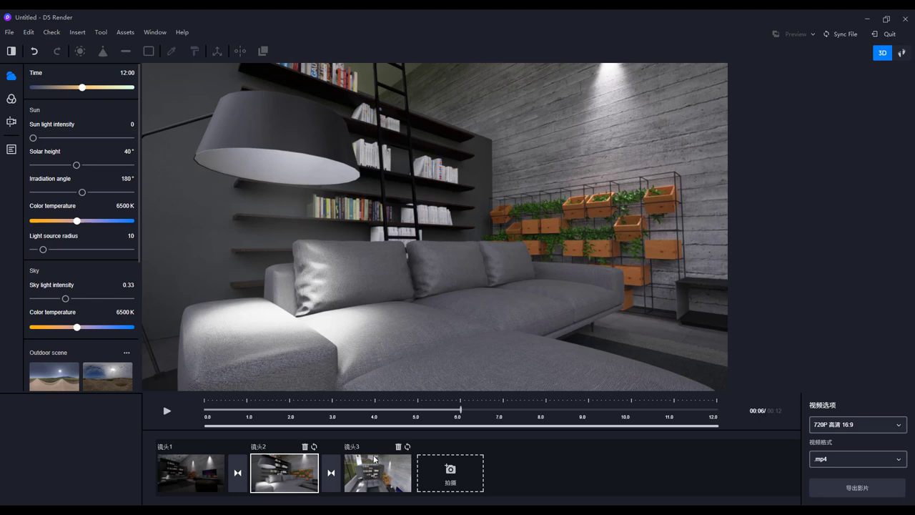
Update the third shot with light source radius 29.2, sky color temperature 12000 K and sky light intensity 0.77, and return to the first shot.
left_click(376, 474)
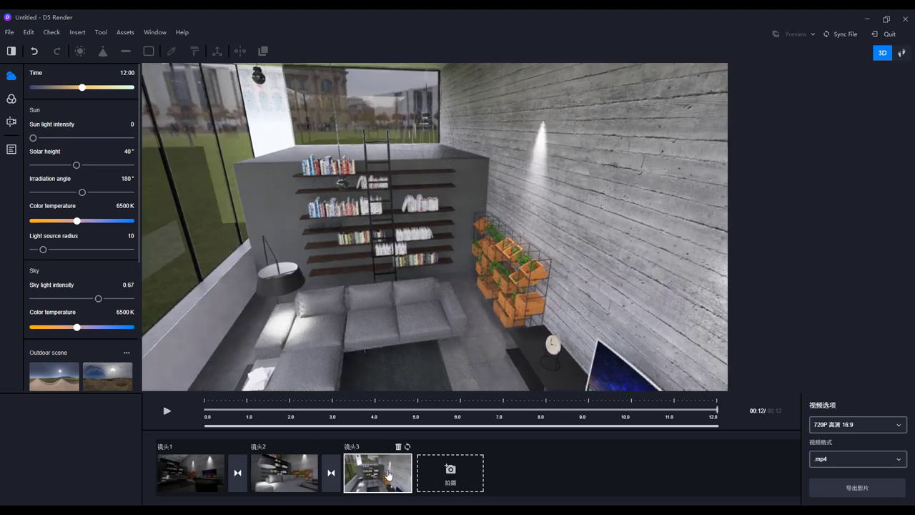
left_click_drag(44, 249, 62, 249)
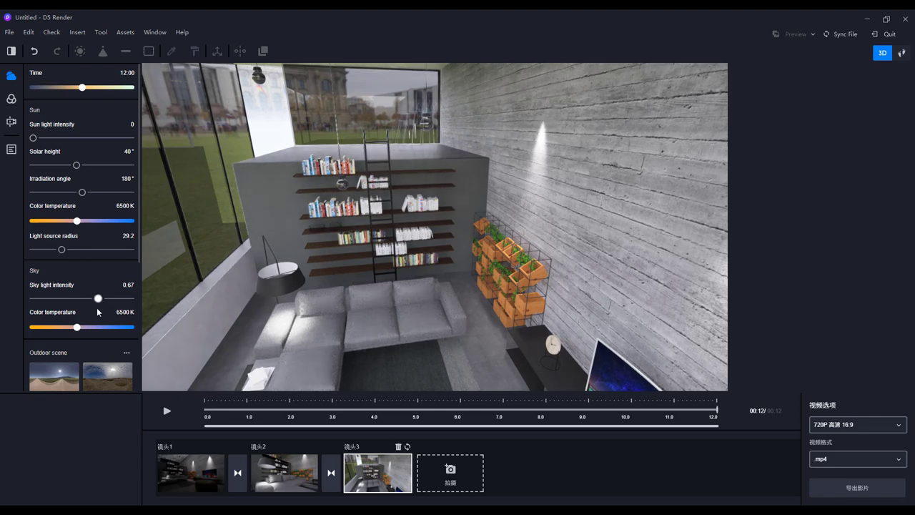
left_click_drag(49, 326, 138, 328)
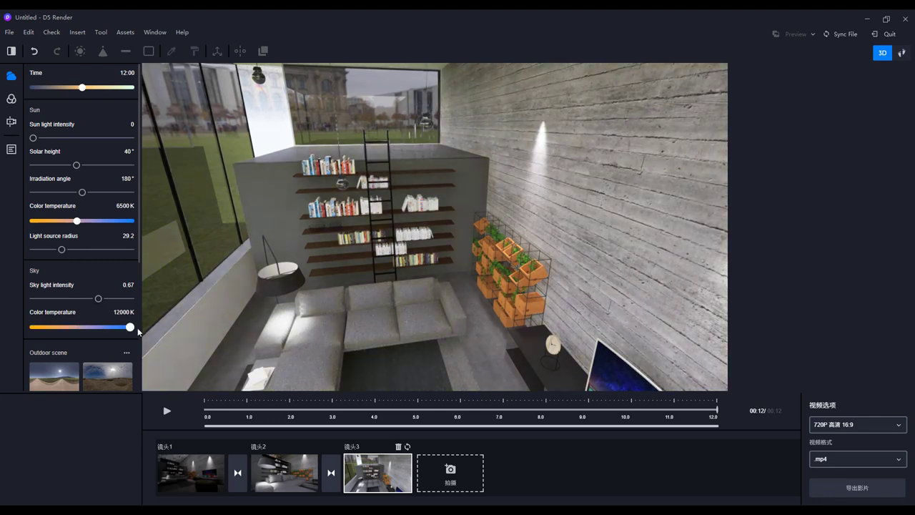
mouse_move(109, 298)
left_mouse_down()
mouse_move(117, 299)
mouse_move(108, 298)
left_mouse_up()
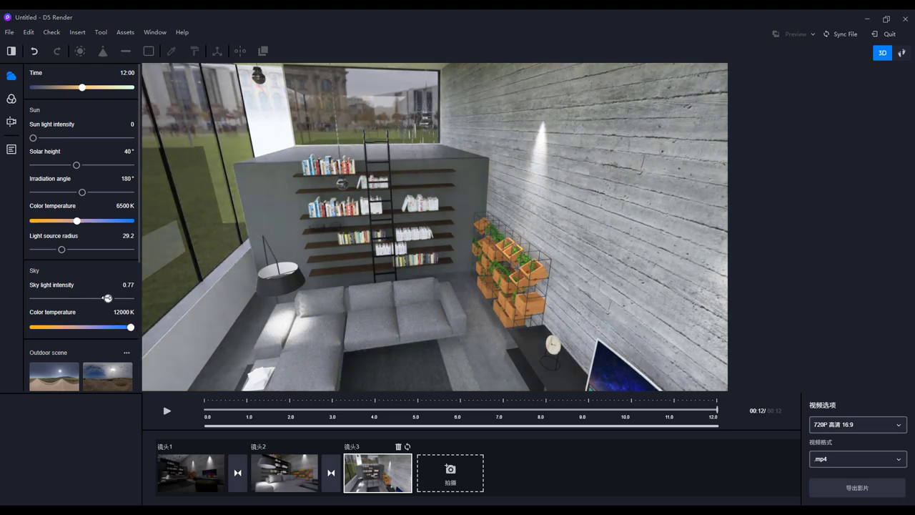
left_click(408, 447)
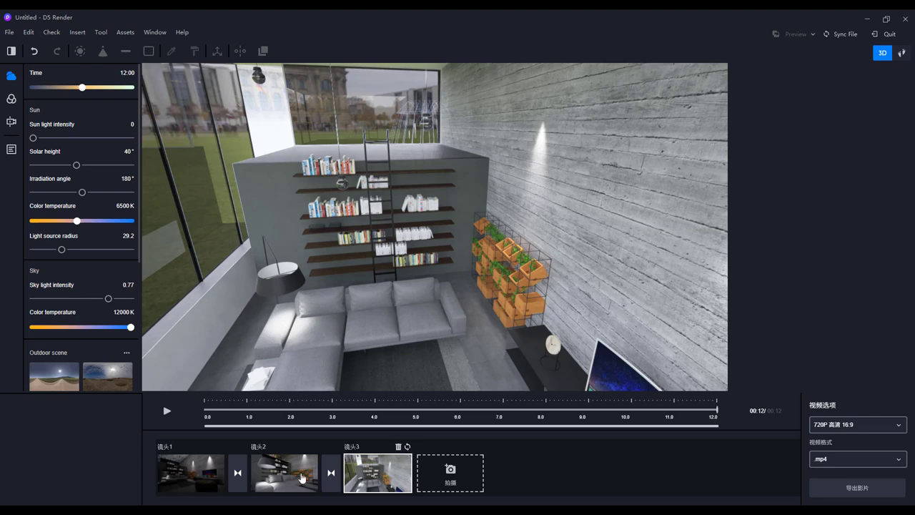
left_click(190, 474)
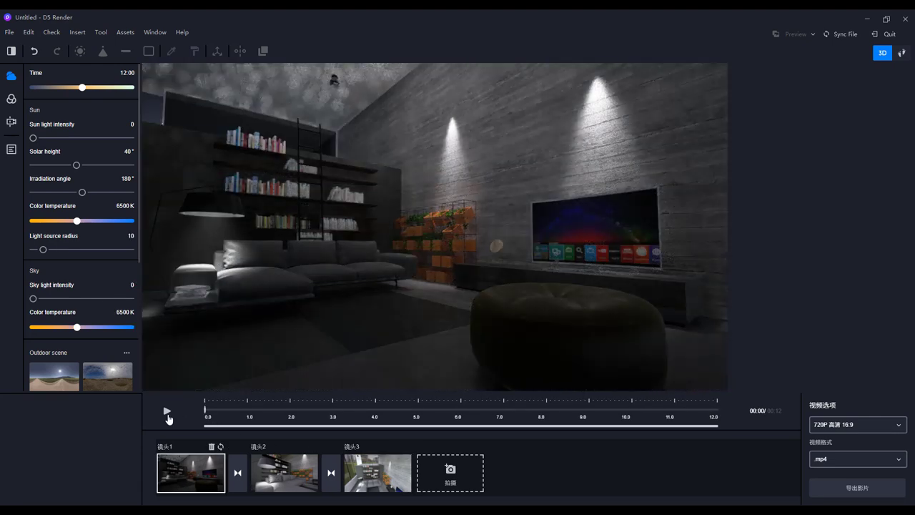
Preview the relit three-shot animation, set the transition time to 10 s, and scrub from the first shot to about 6 s to check it.
left_click(168, 411)
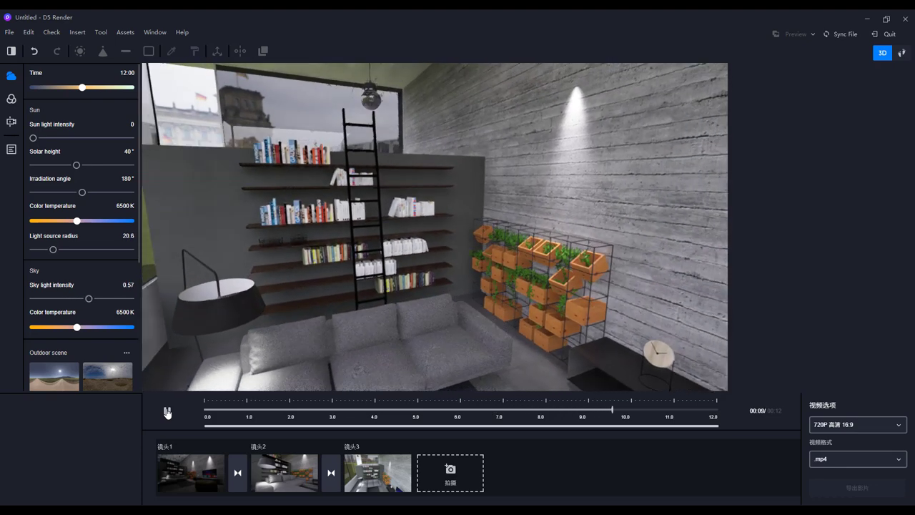
left_click(193, 478)
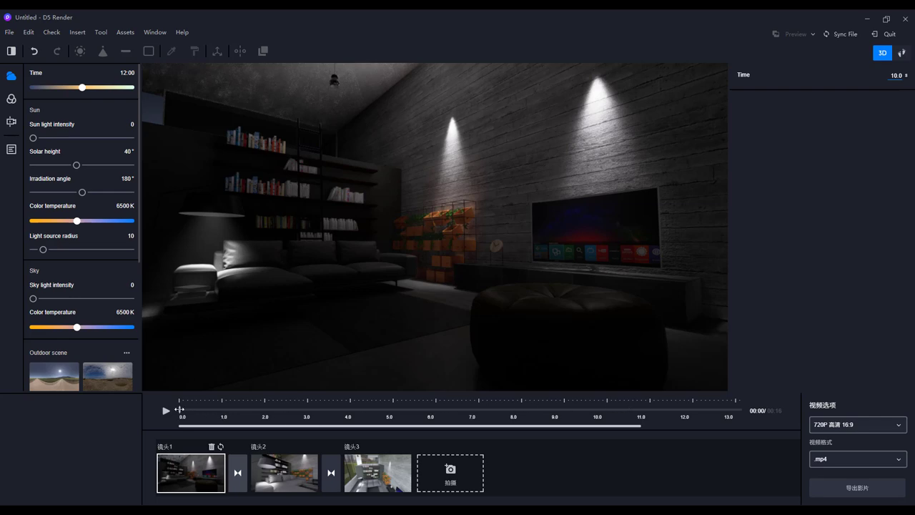
left_click_drag(184, 409, 435, 408)
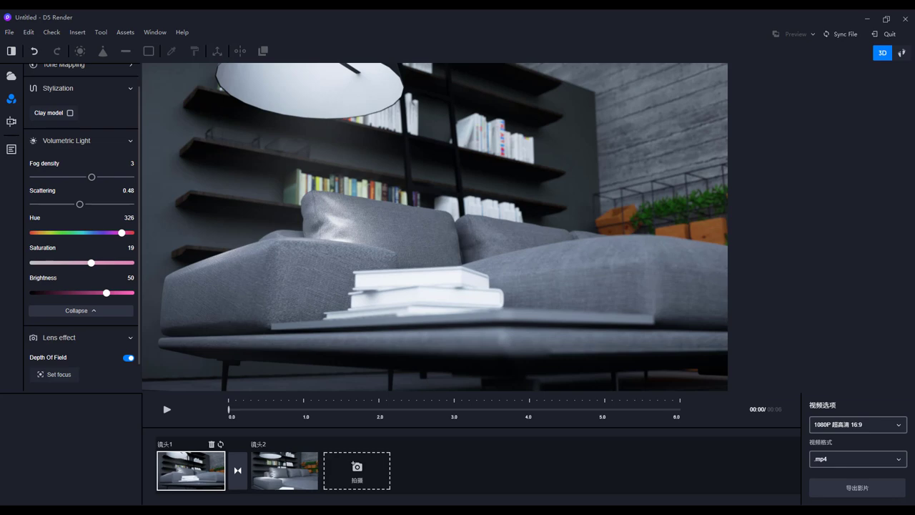
Preview the two-shot sofa animation with depth of field, and reframe the camera around the sofa.
left_click(168, 411)
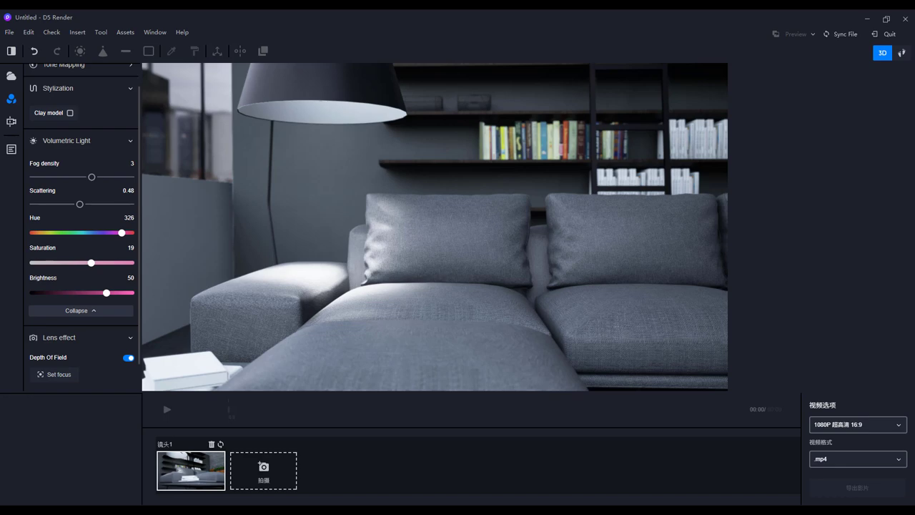
middle_click_drag(565, 265, 415, 299)
middle_click_drag(547, 327, 578, 312)
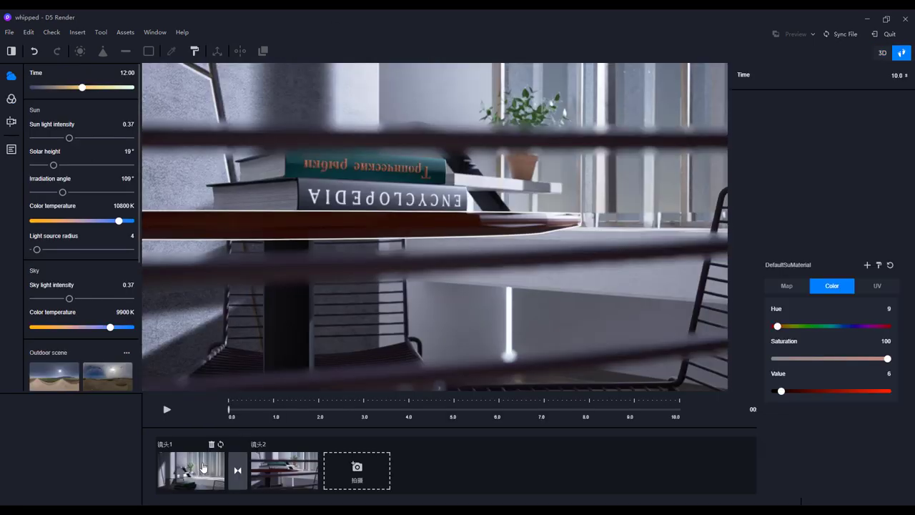
Return to the first shot of the table and books animation and preview its camera and lighting change.
left_click(204, 469)
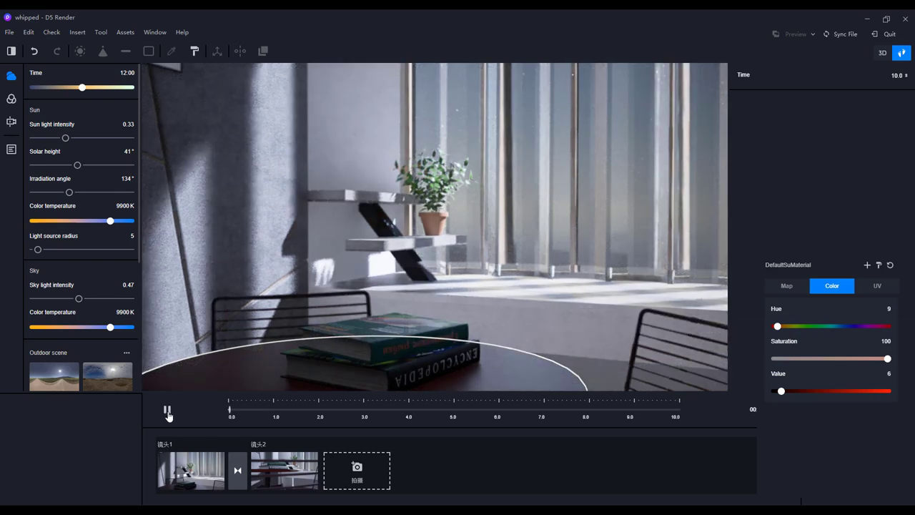